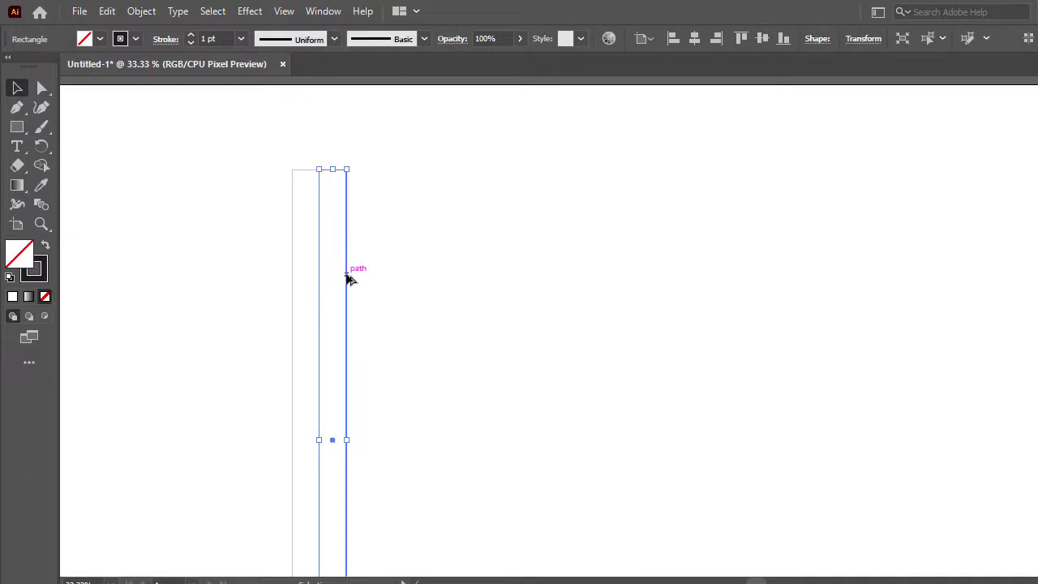
- Duplicate the narrow rectangle at two-width intervals into a row of ten evenly spaced bars, and remove the extra rectangle between the first two
click(308, 282)
drag(292, 282, 349, 283)
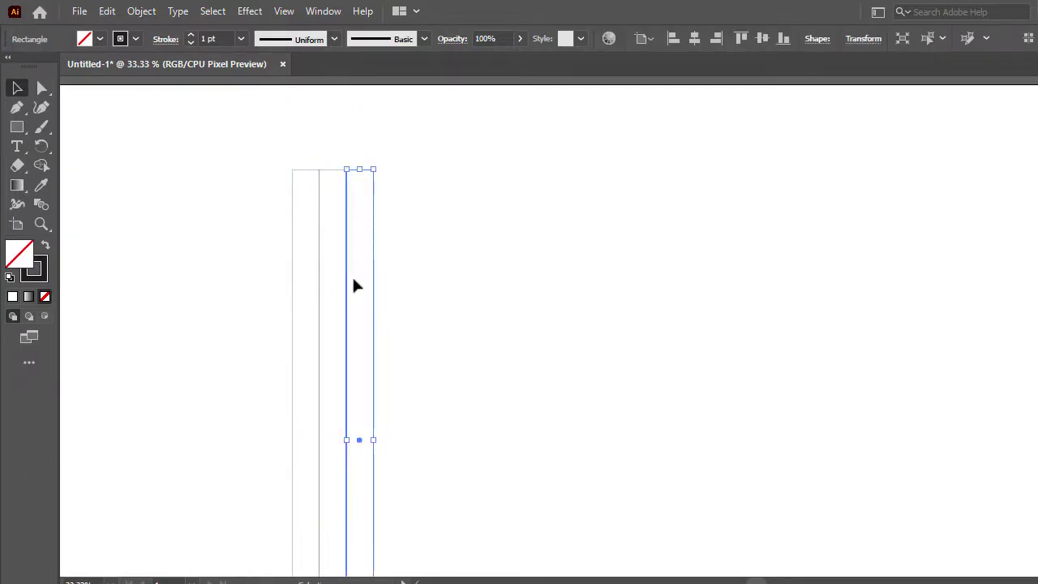
key(ctrl+d)
key(ctrl+d)
key(ctrl+d)
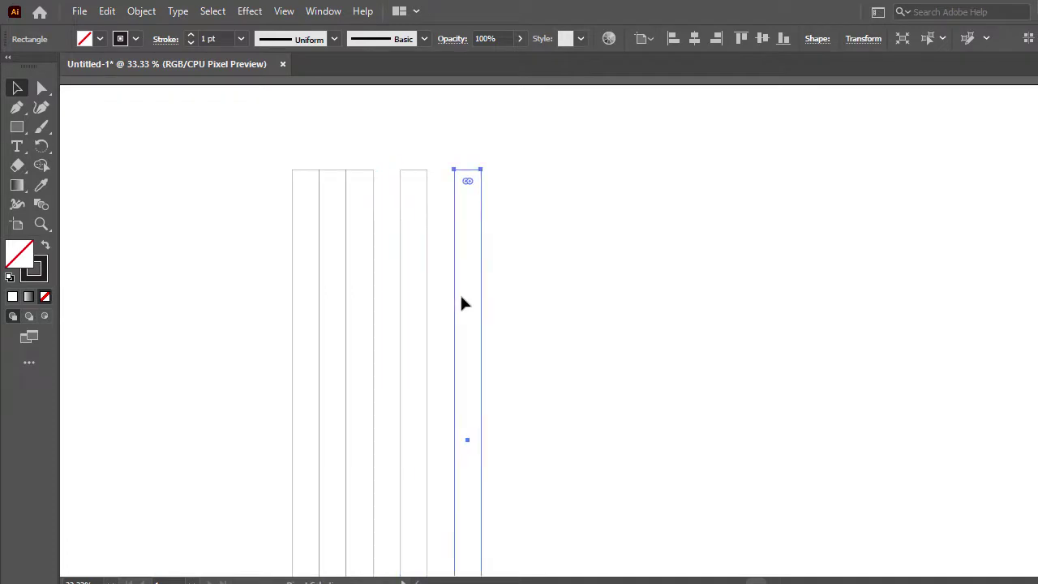
key(ctrl+d)
key(ctrl+d)
key(ctrl+d)
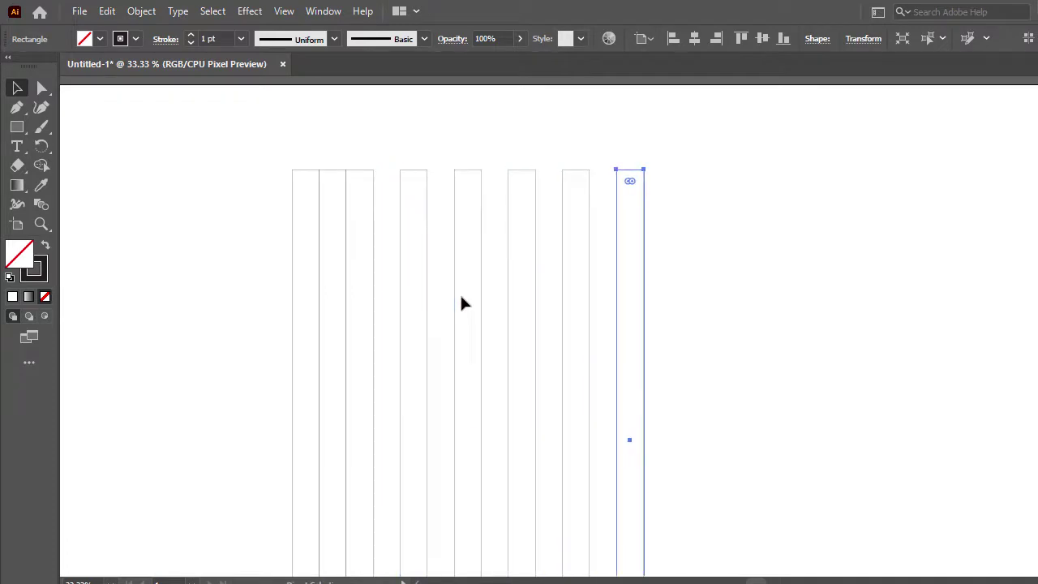
key(ctrl+d)
key(ctrl+d)
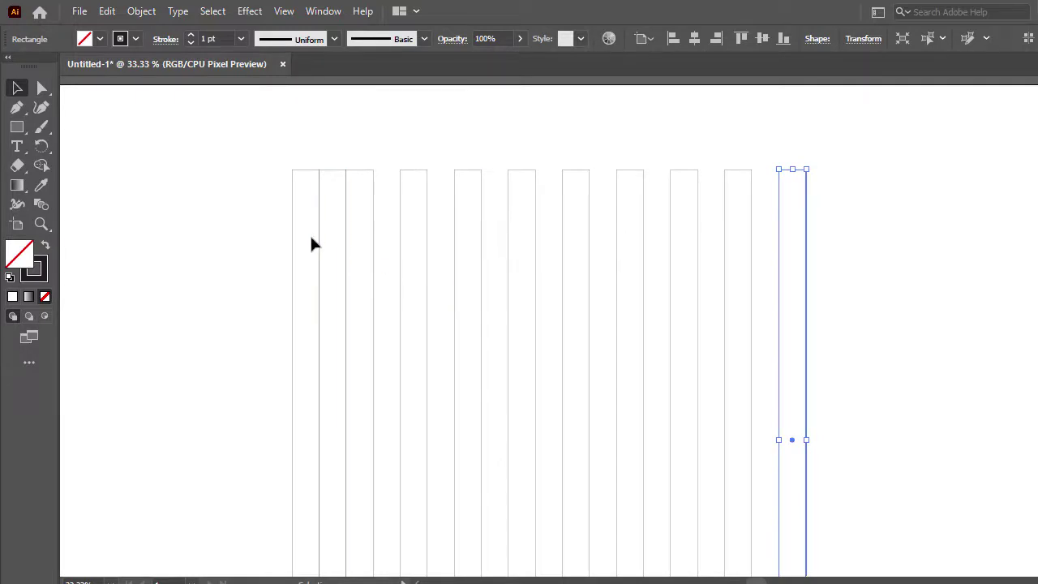
click(336, 171)
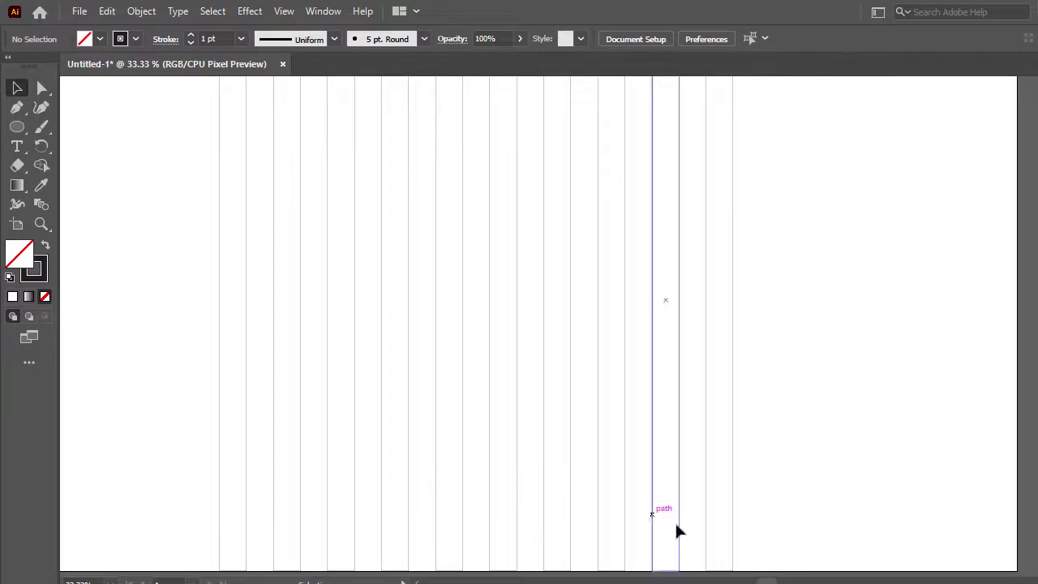
- Draw a perfect circle with the Ellipse tool, spanning from the first bar's outer edge to the eighth bar's outer edge
drag(769, 581, 765, 582)
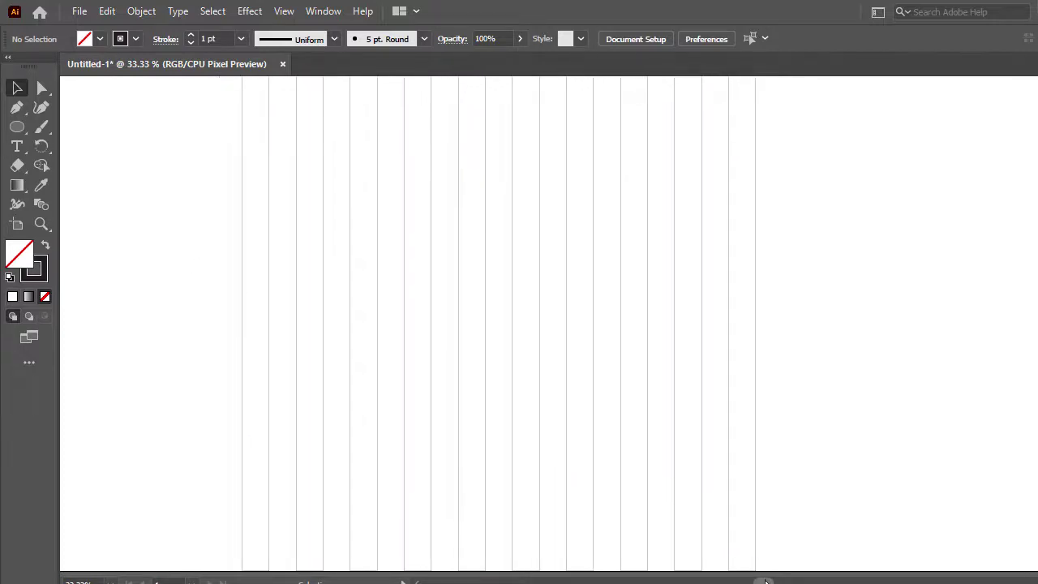
click(17, 126)
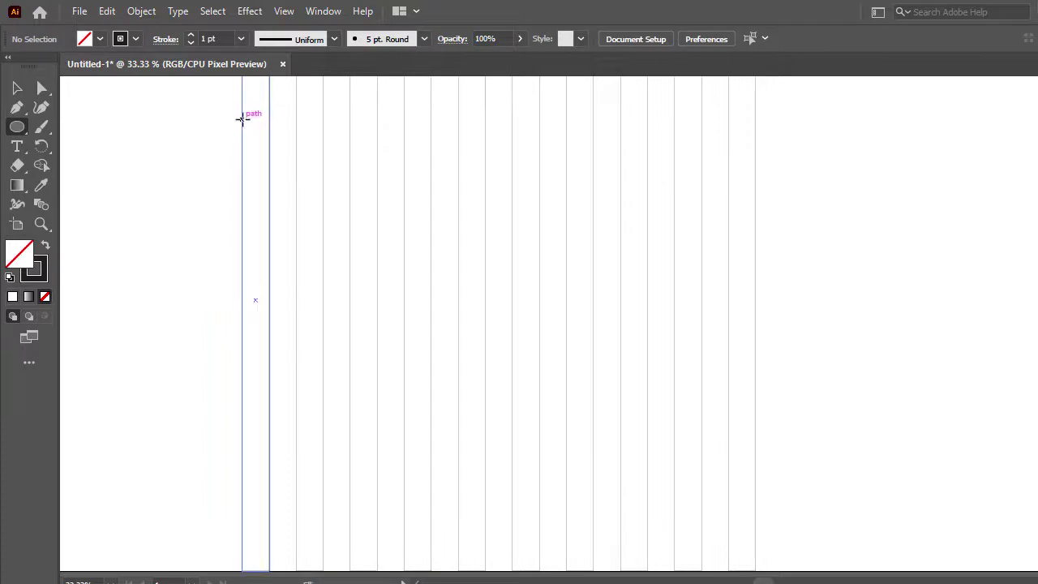
drag(241, 119, 676, 547)
key(v)
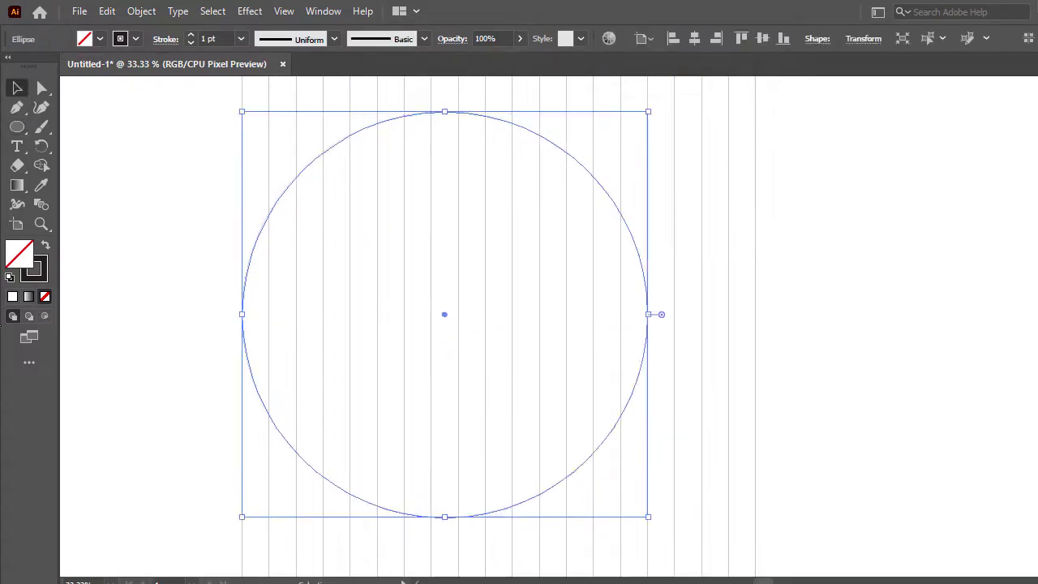
click(171, 167)
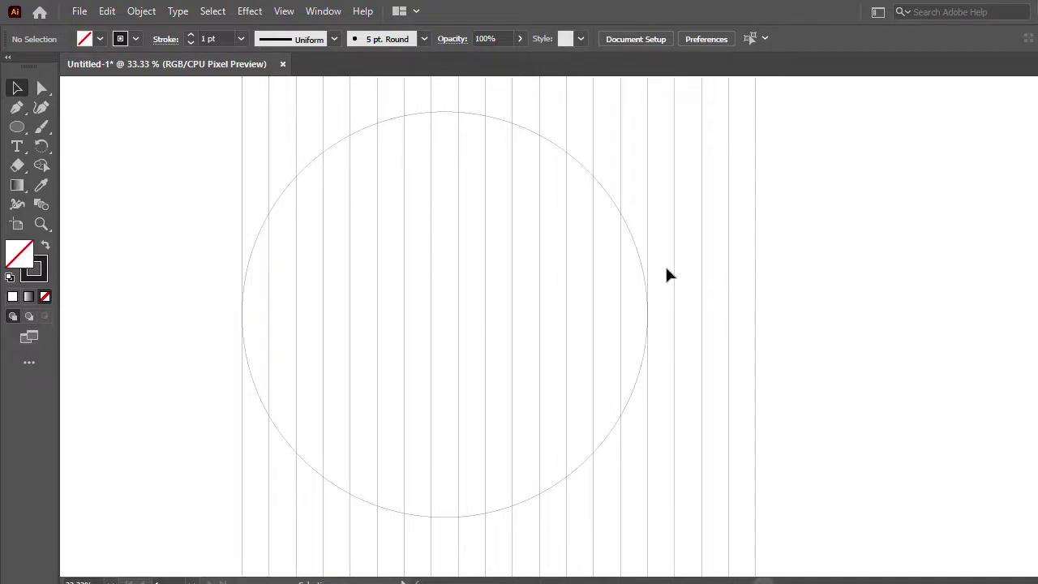
- Move the two surplus bars outside the circle away from the rest of the grid
drag(666, 270, 742, 307)
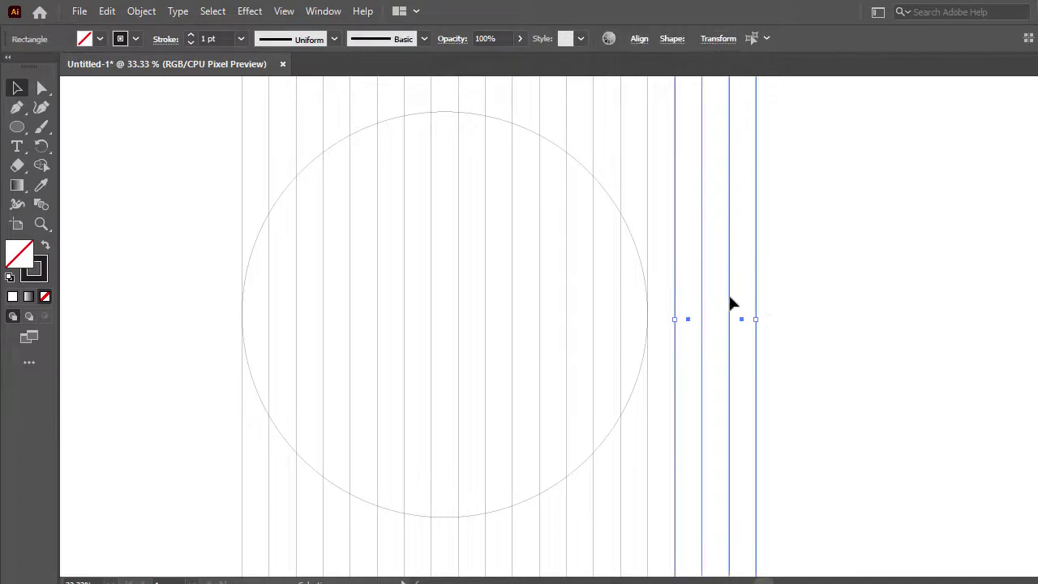
drag(678, 287, 831, 276)
click(754, 263)
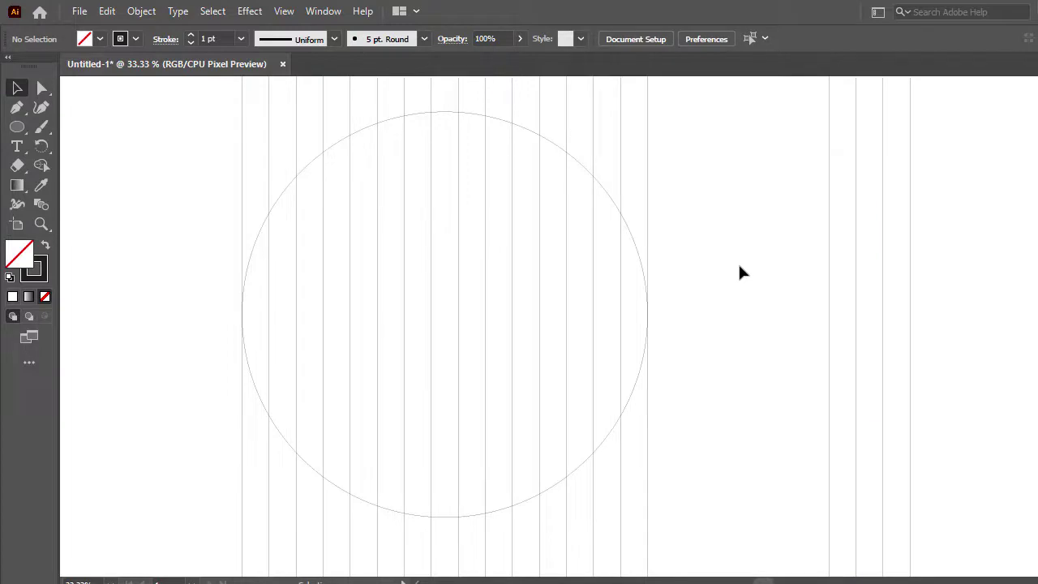
- Align the circle and its eight bars with each other on their vertical centers
drag(146, 173, 694, 312)
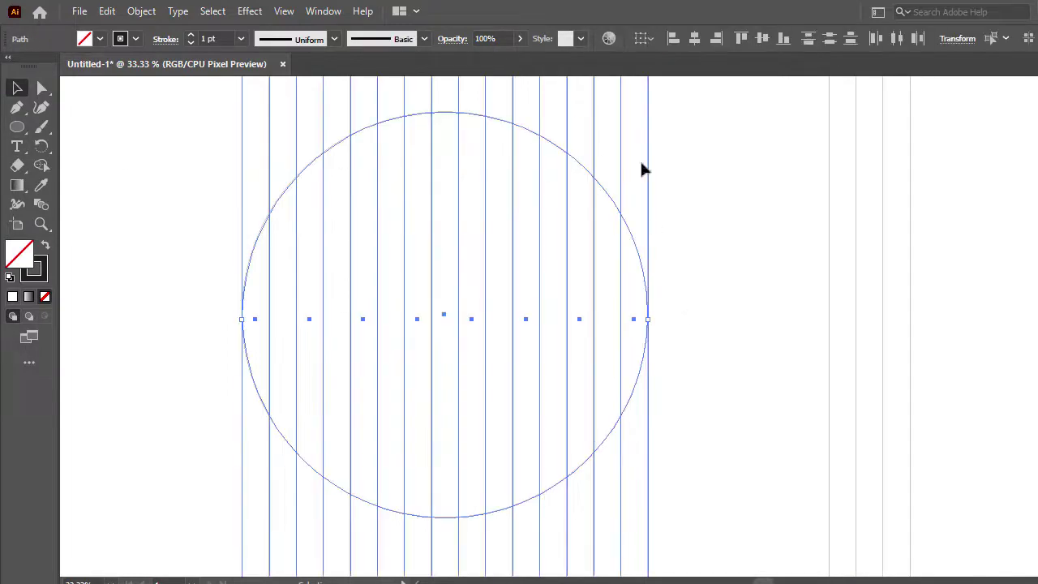
click(762, 38)
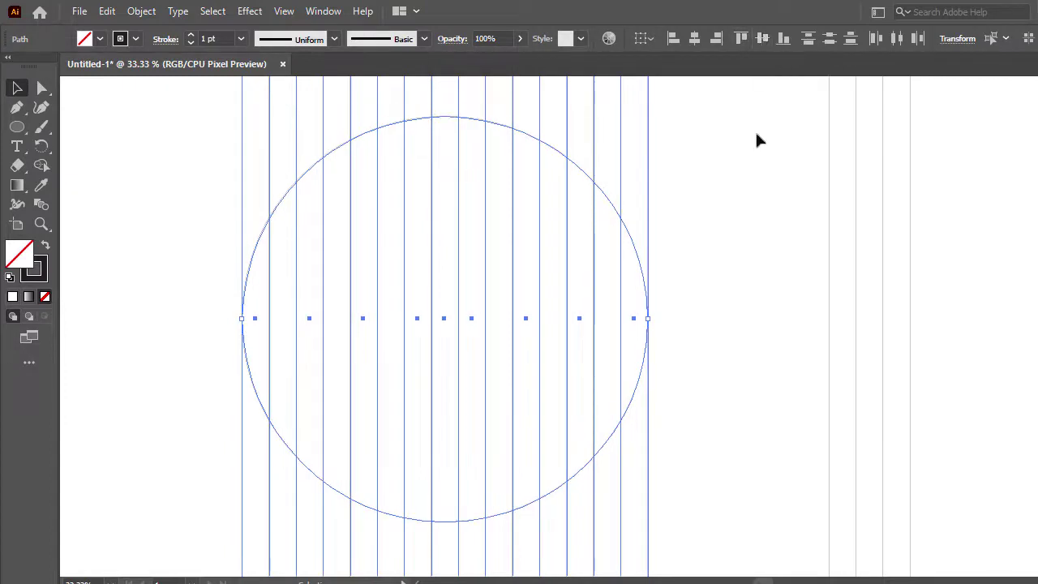
click(739, 199)
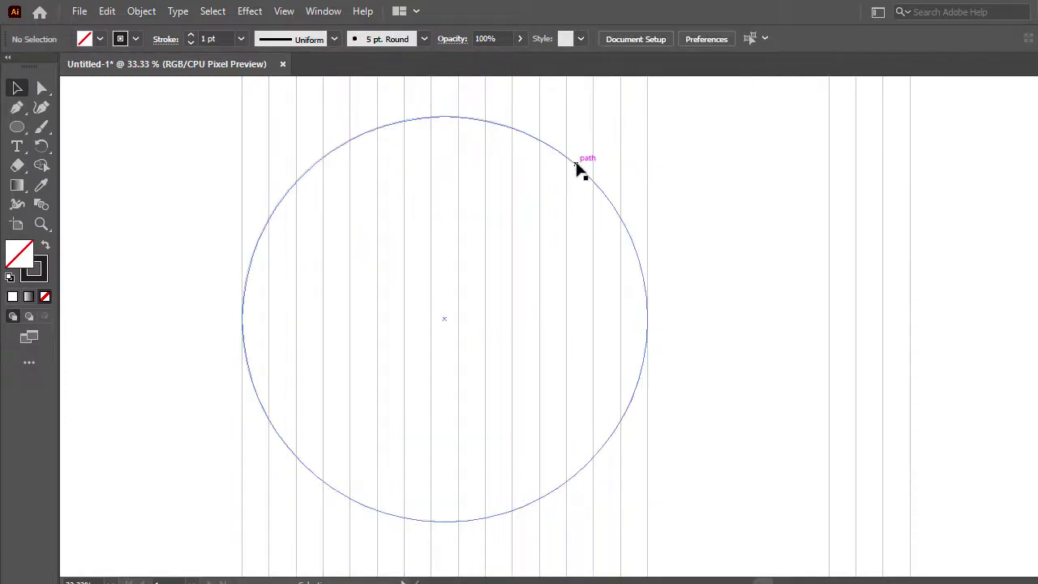
- Offset the circle's path by -100 pt with Miter joins and a miter limit of 4 to add a smaller concentric circle
click(575, 167)
click(132, 12)
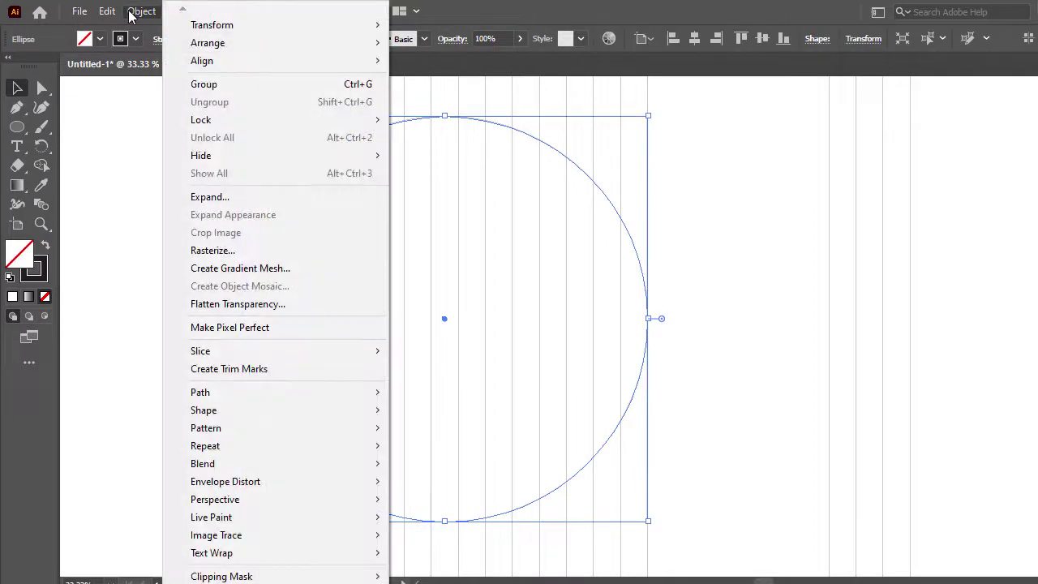
mouse_move(215, 394)
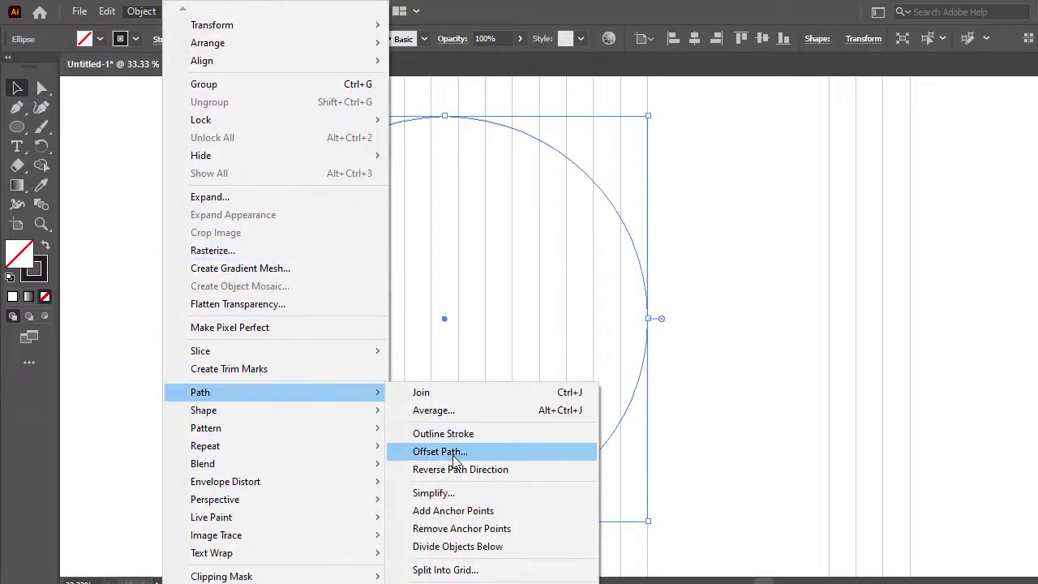
click(453, 451)
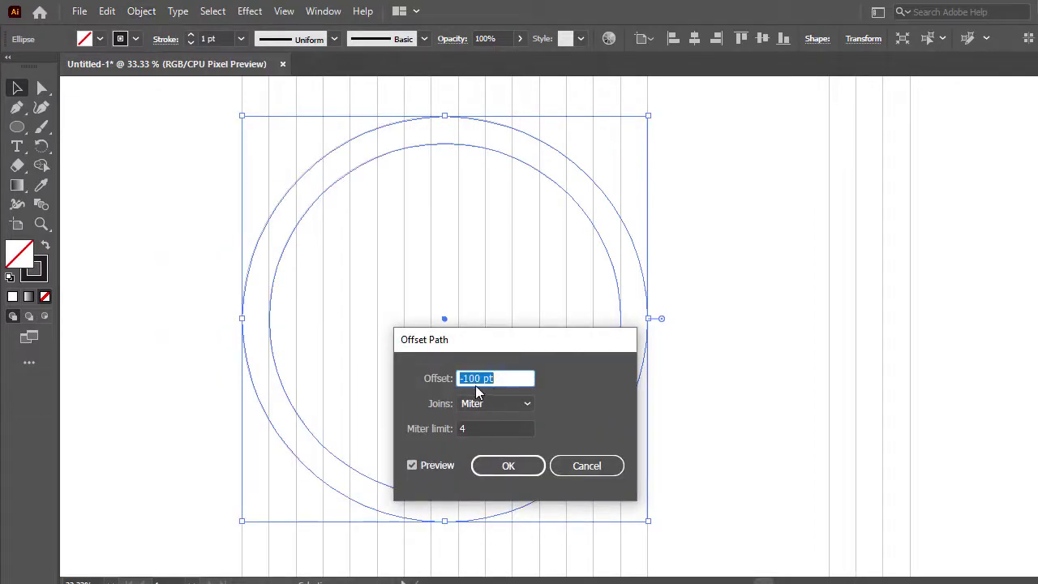
click(508, 467)
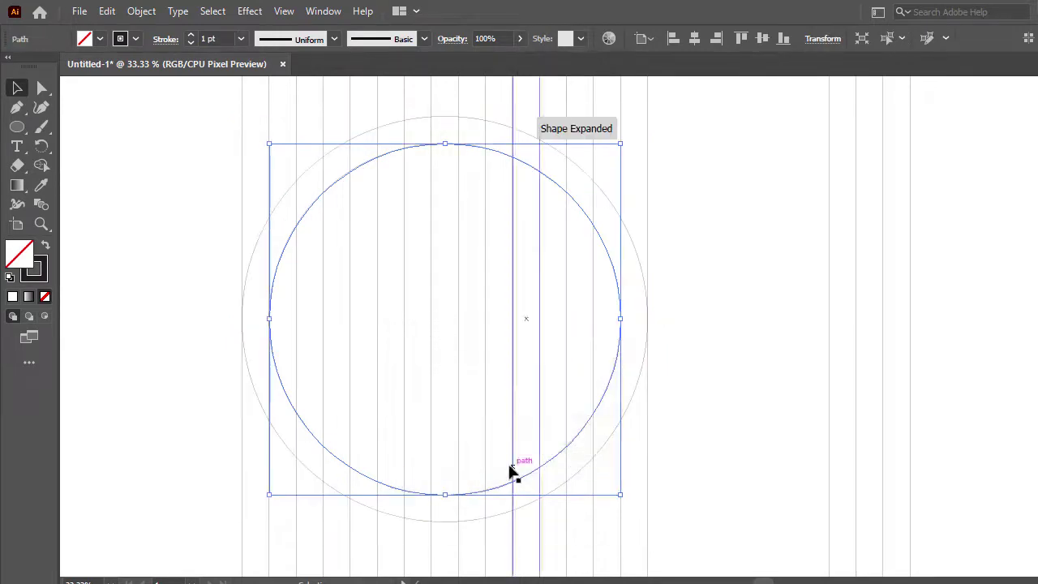
click(153, 260)
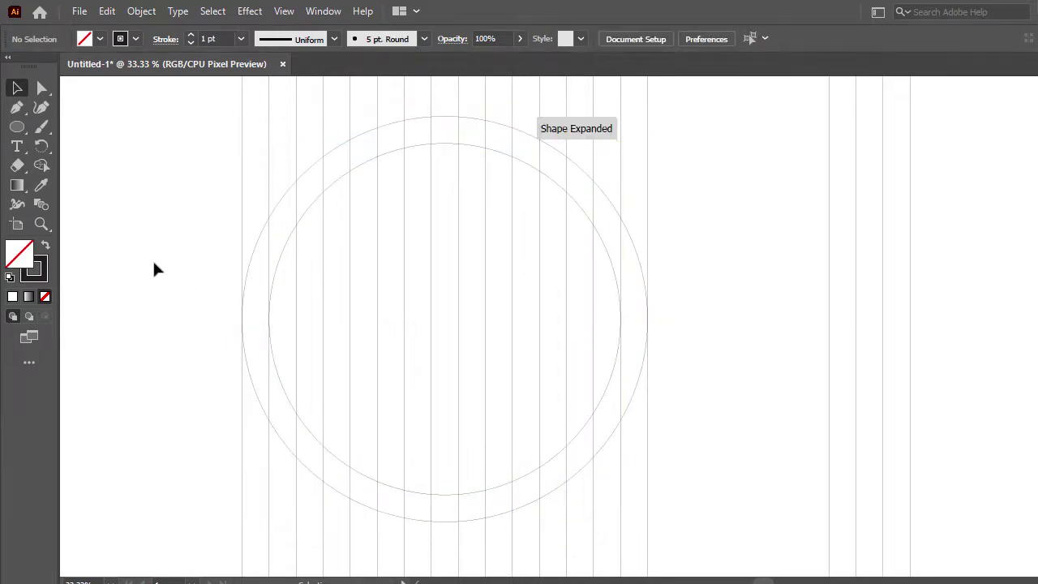
- Offset the second circle's path inward by -100 pt to add a third concentric circle
click(425, 147)
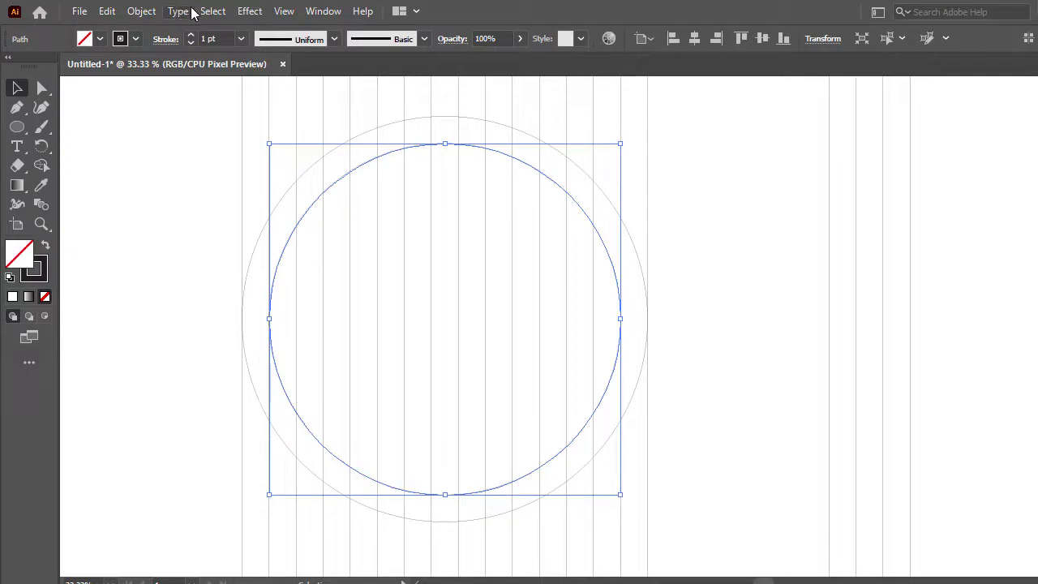
click(150, 11)
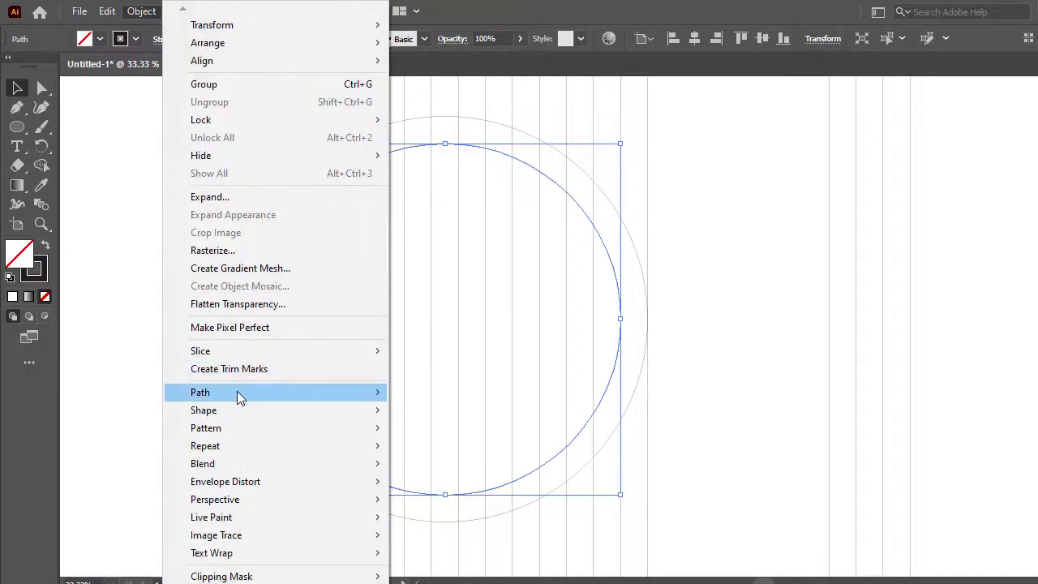
mouse_move(233, 395)
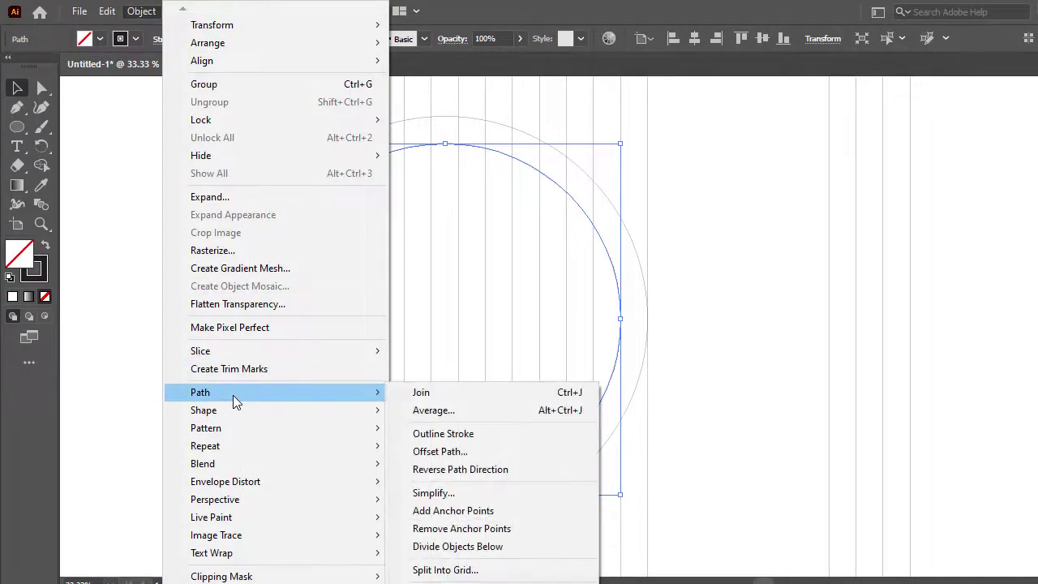
click(435, 452)
click(508, 465)
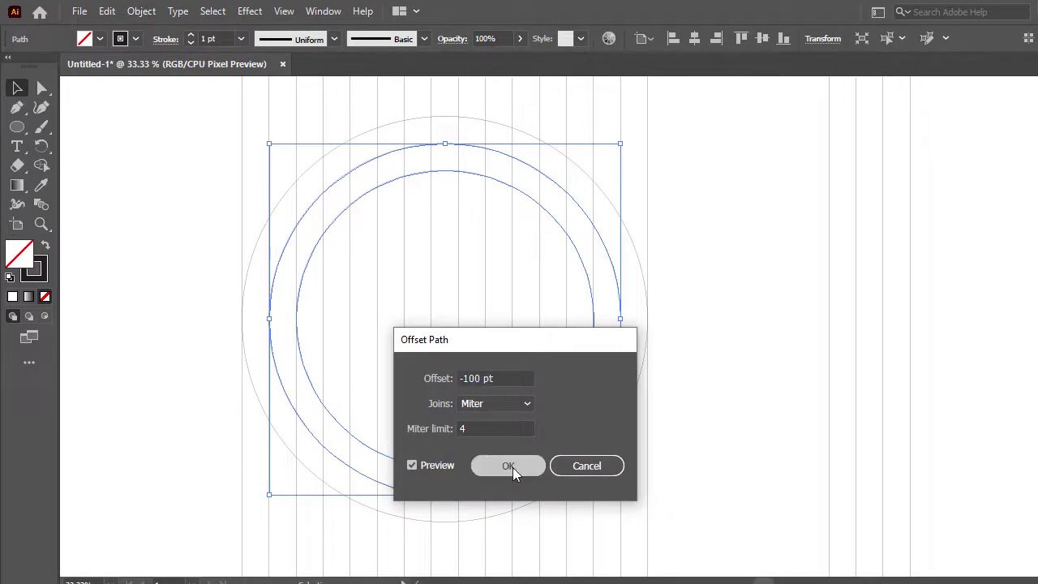
click(83, 204)
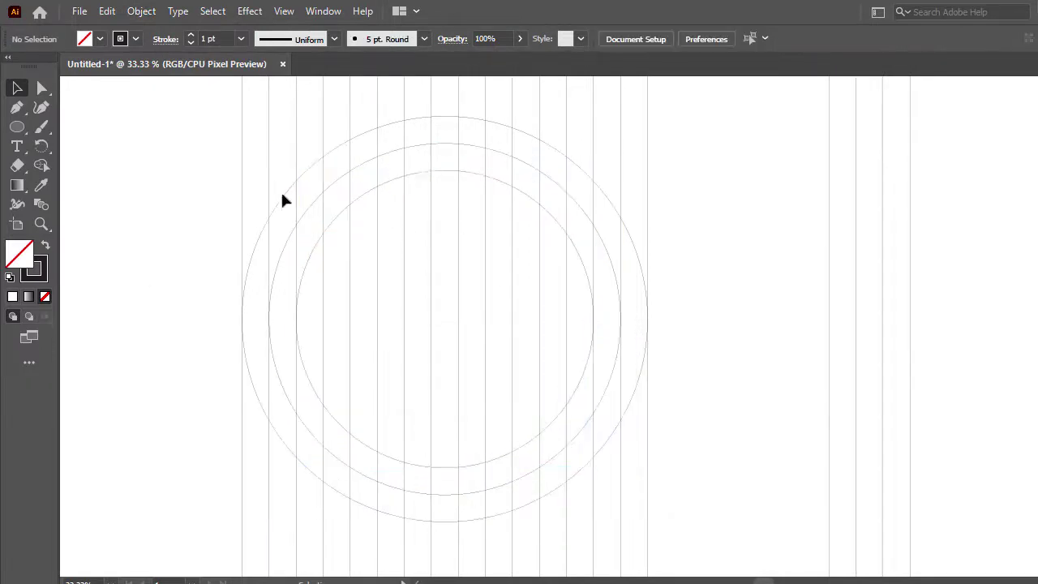
- Offset the third circle's path by -100 pt to create the fourth, innermost concentric circle
click(446, 172)
click(147, 9)
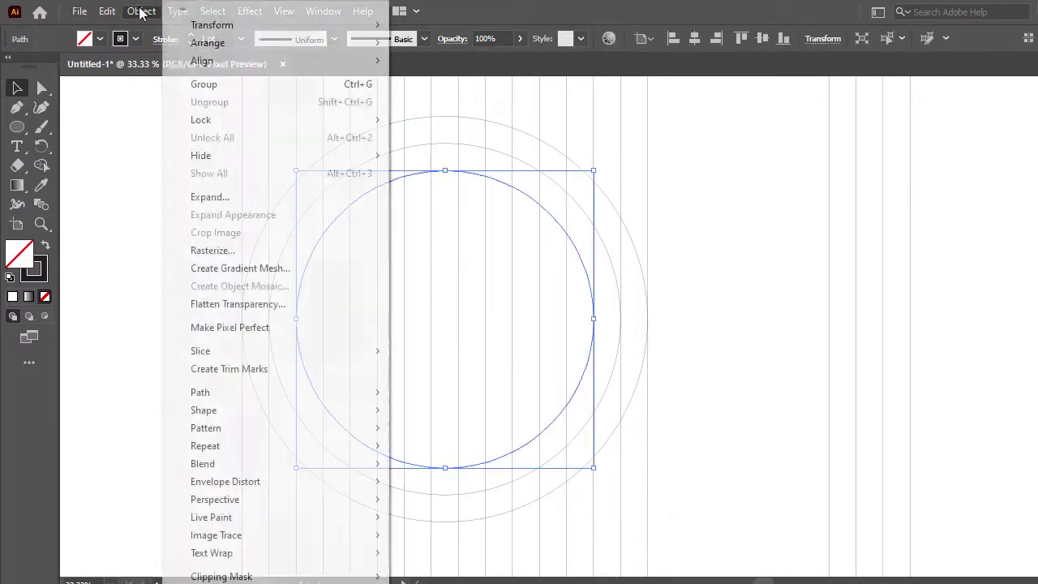
mouse_move(220, 392)
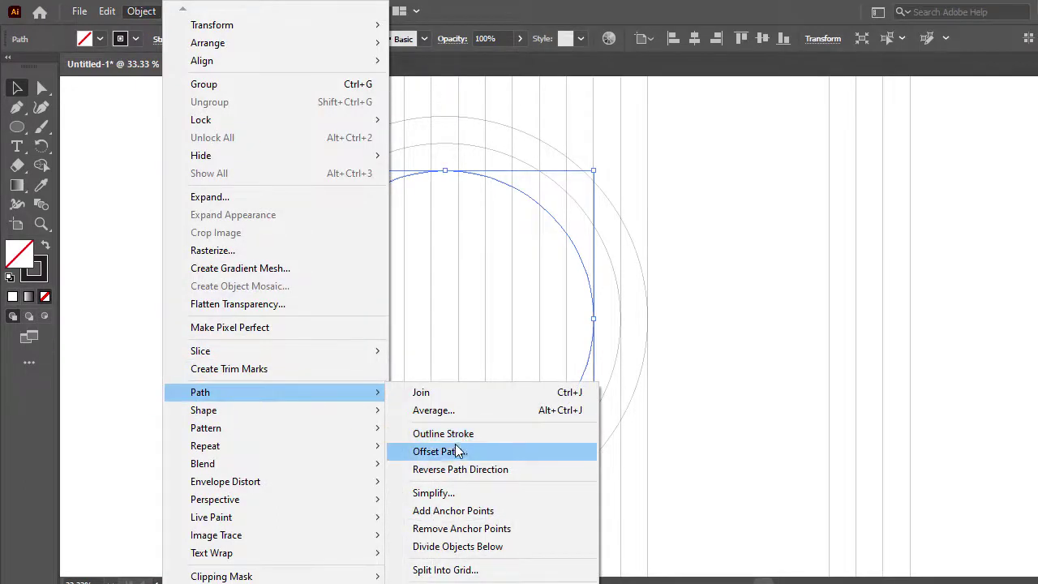
click(442, 451)
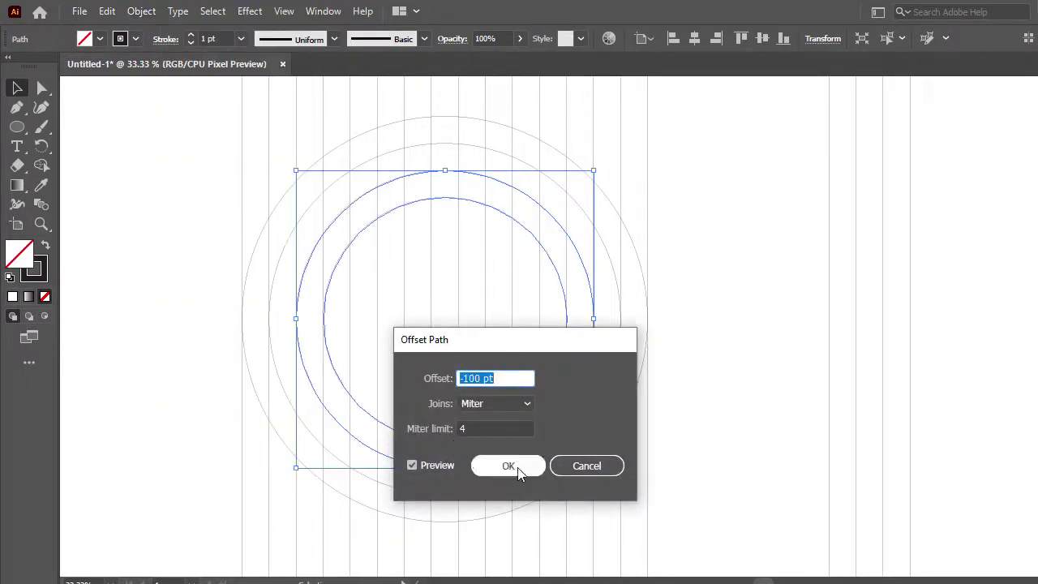
click(522, 466)
click(130, 211)
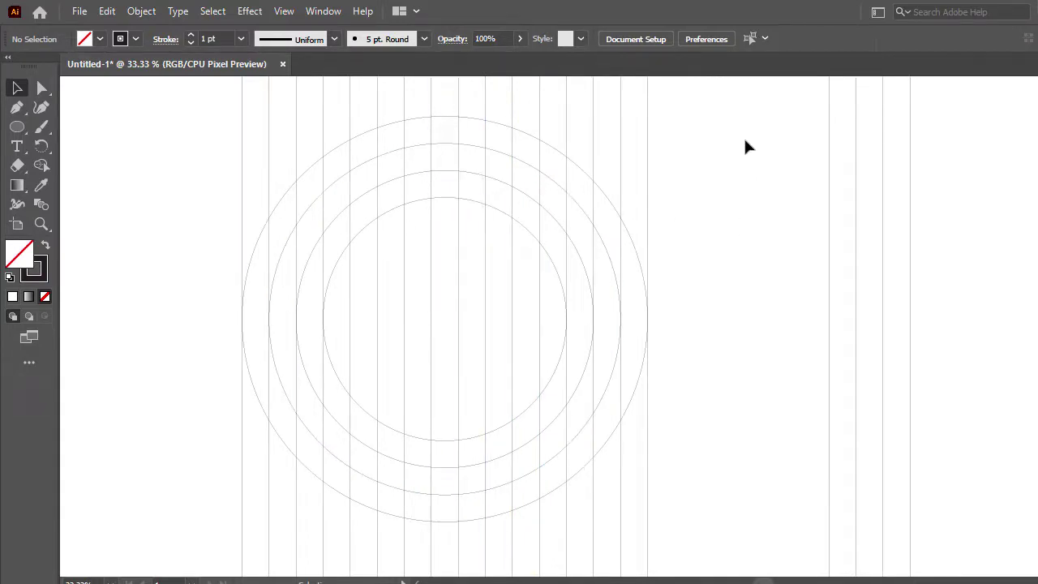
- Group the four concentric circles together with the eight vertical bars they span
drag(713, 162, 172, 452)
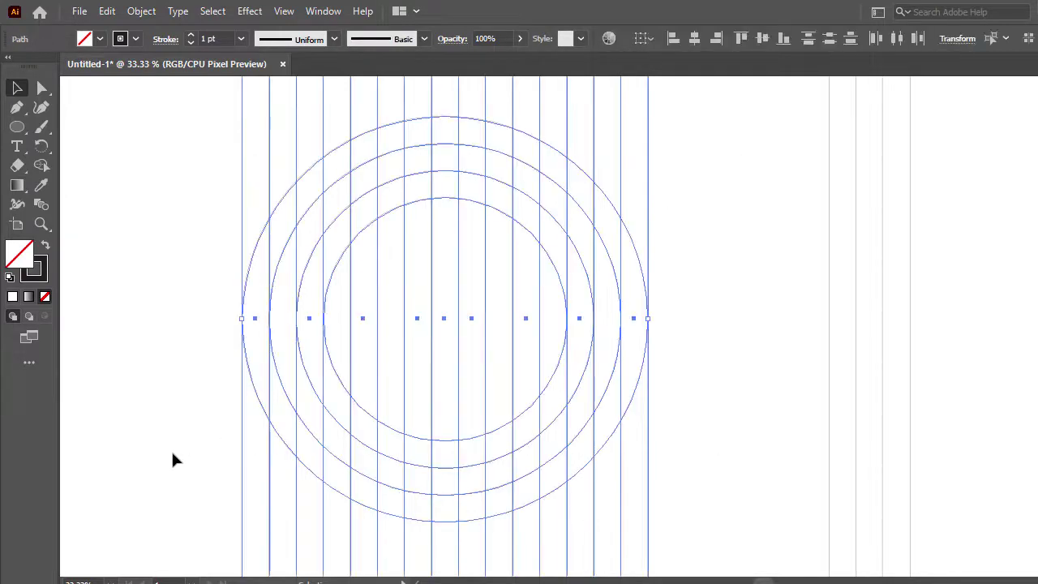
key(ctrl+g)
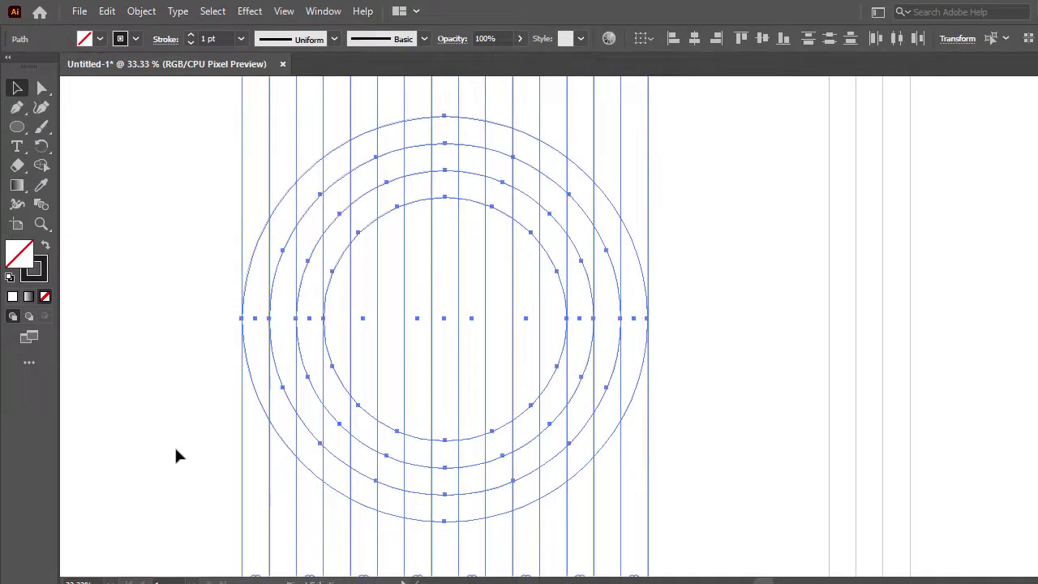
click(171, 370)
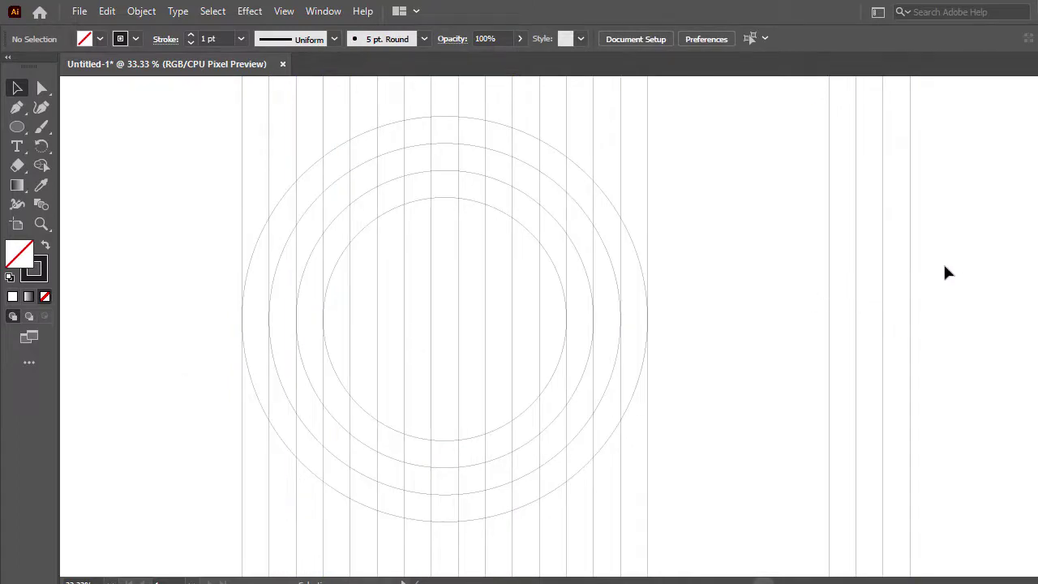
- Group the separate pair of vertical bars and rotate the group by 90° so the bars lie horizontally
drag(950, 257, 791, 348)
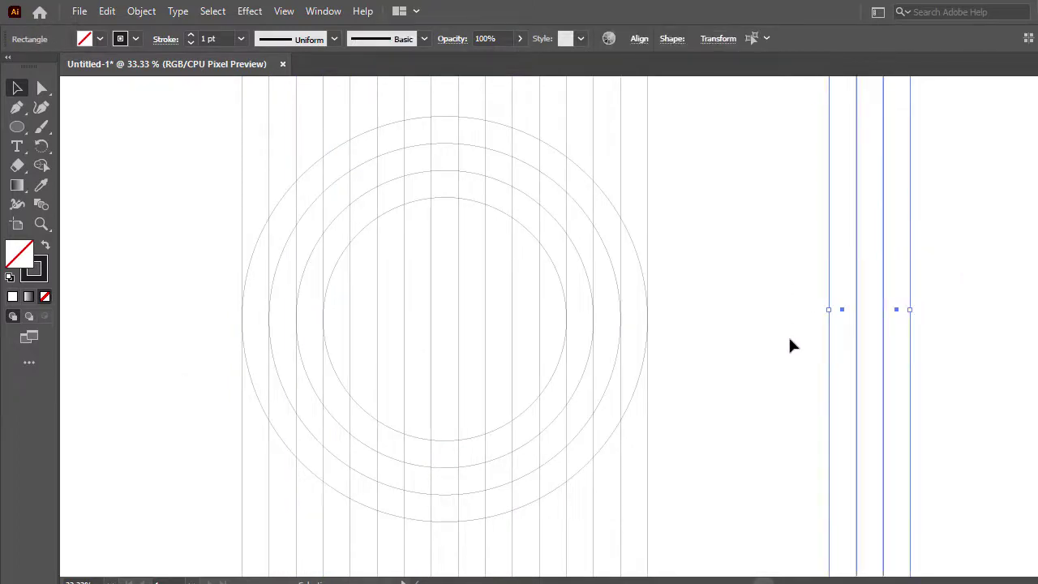
key(ctrl+g)
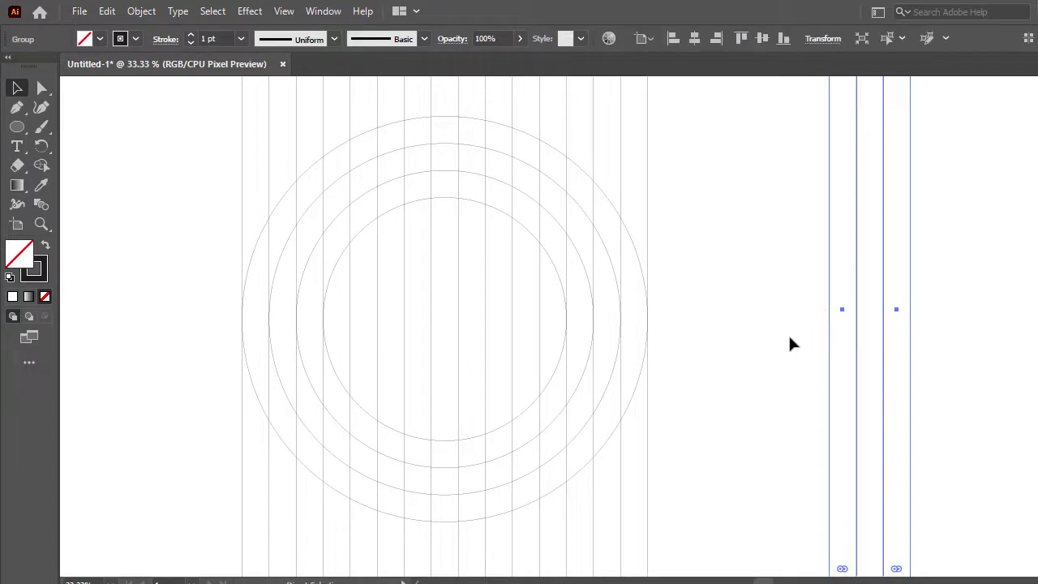
right_click(833, 315)
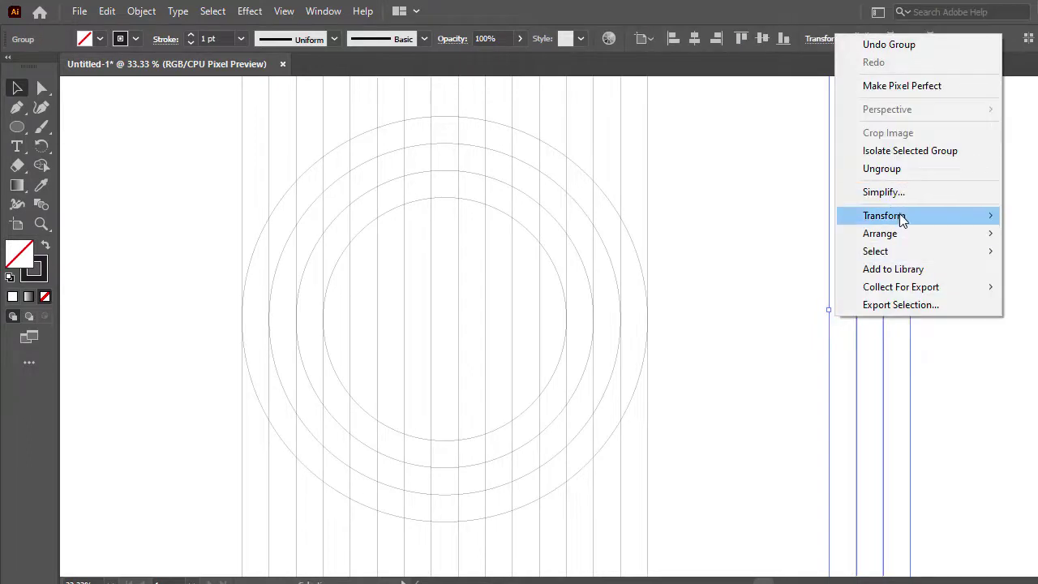
mouse_move(898, 234)
mouse_move(898, 215)
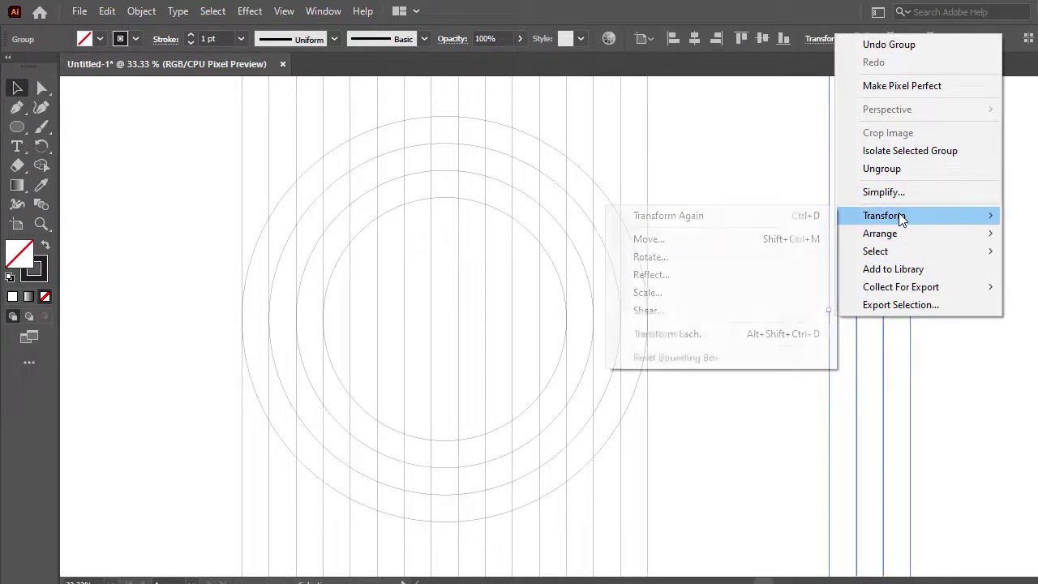
click(680, 260)
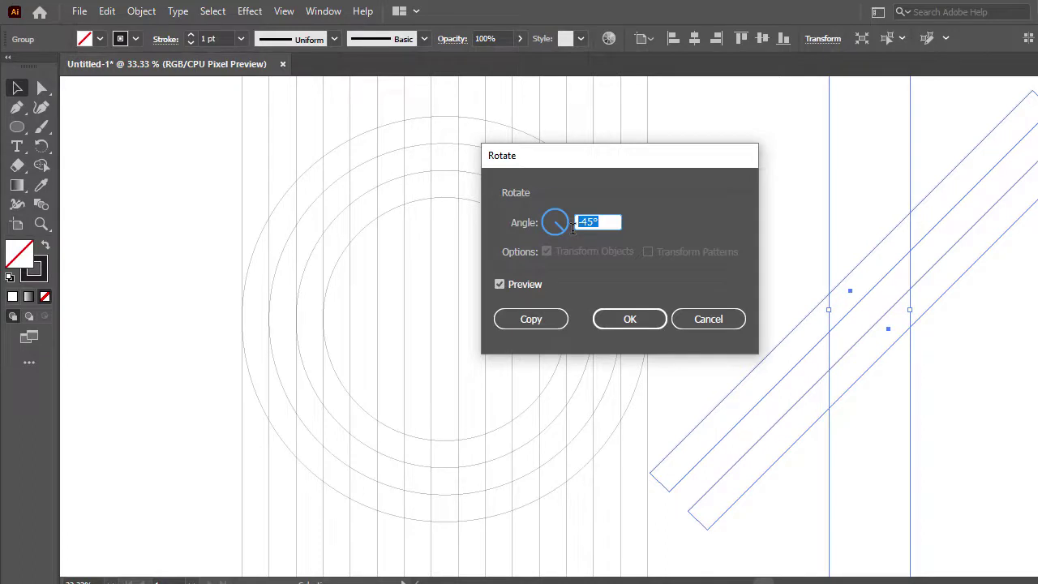
text(90)
click(630, 319)
click(918, 251)
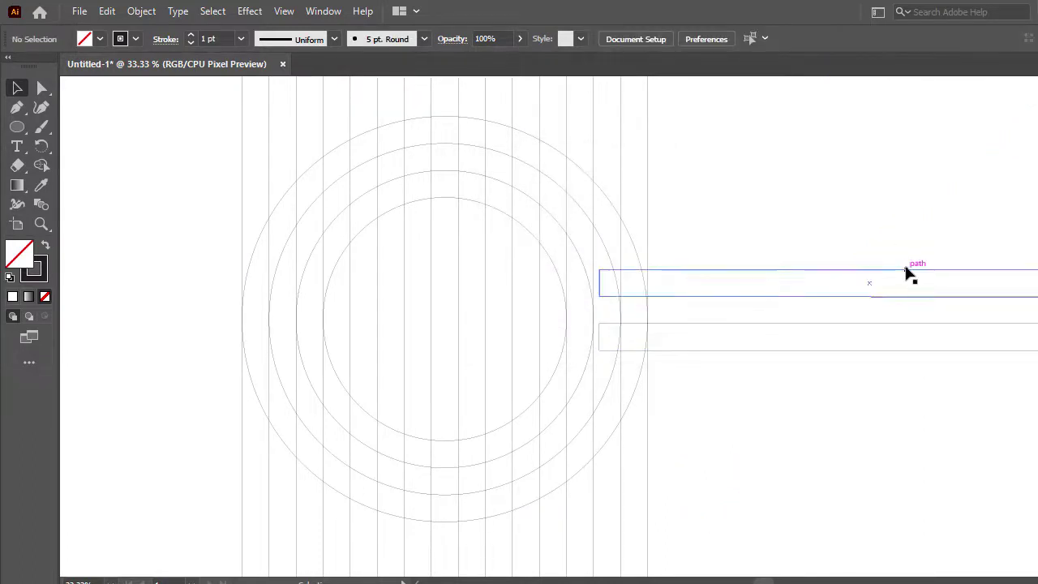
- Move the horizontal bar pair over the circles and align it with the grid group by horizontal and vertical centres
drag(905, 274, 487, 278)
drag(758, 183, 174, 397)
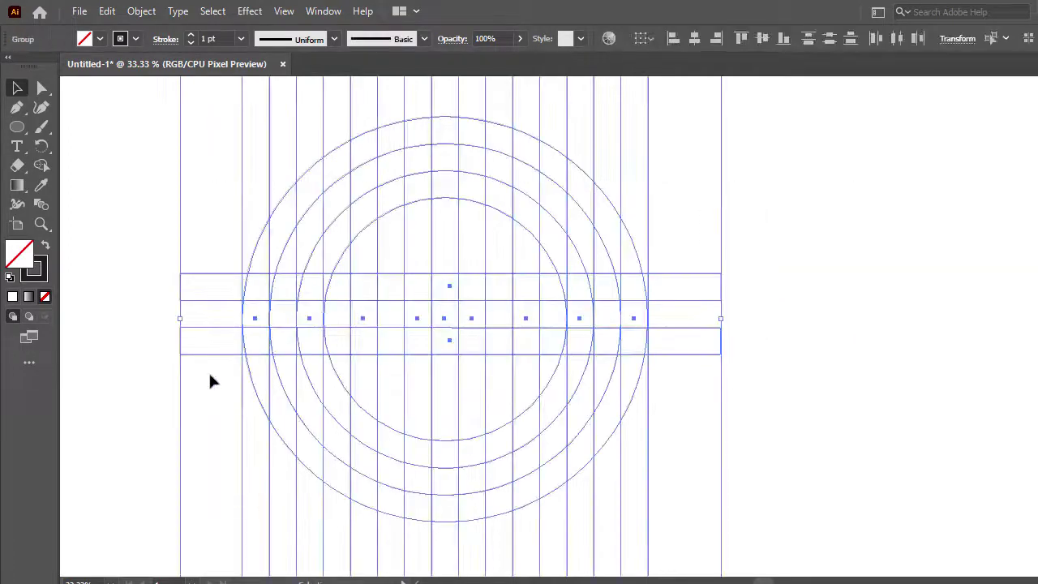
click(693, 40)
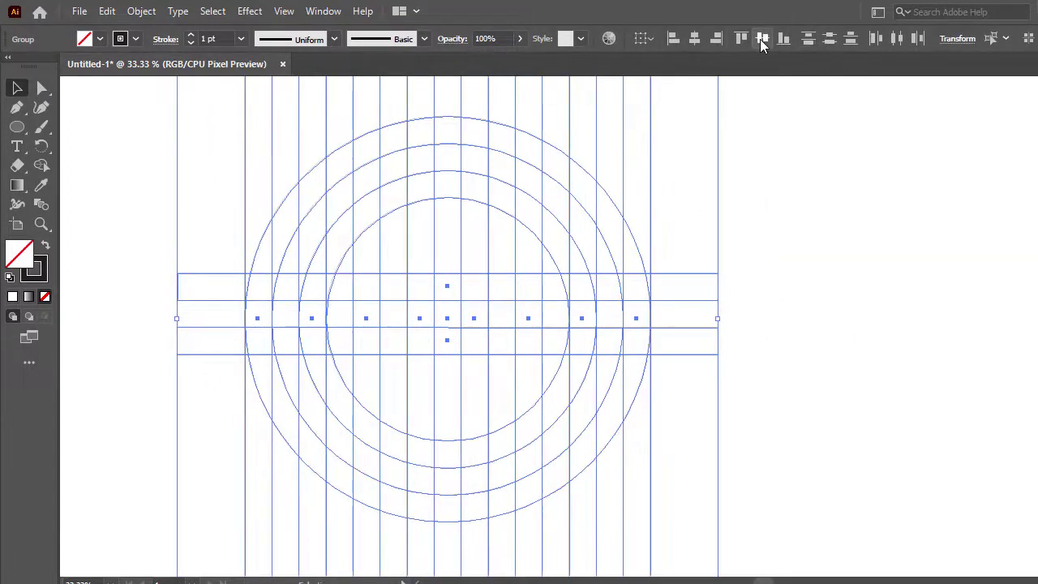
click(759, 39)
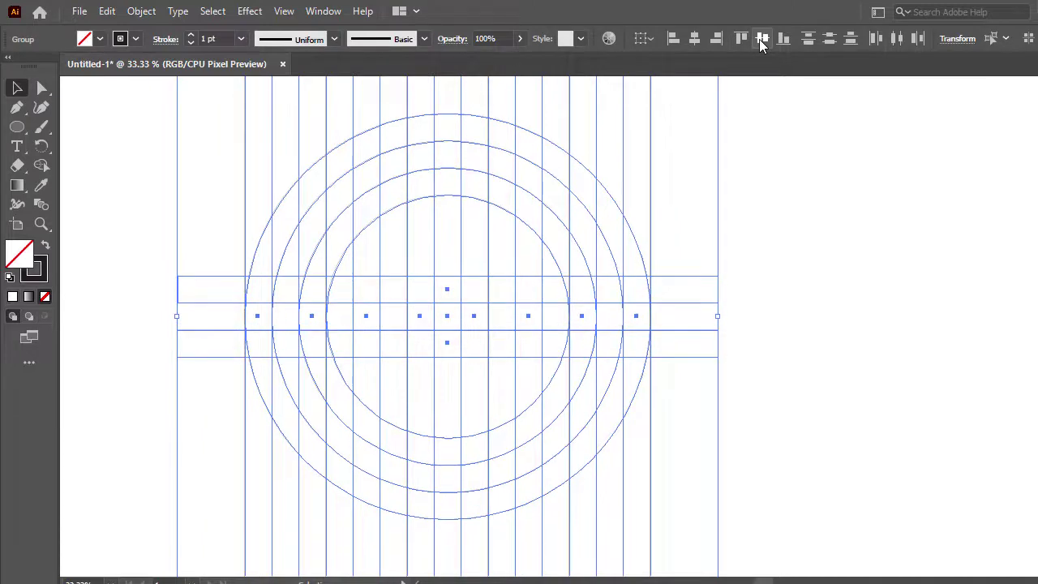
click(799, 248)
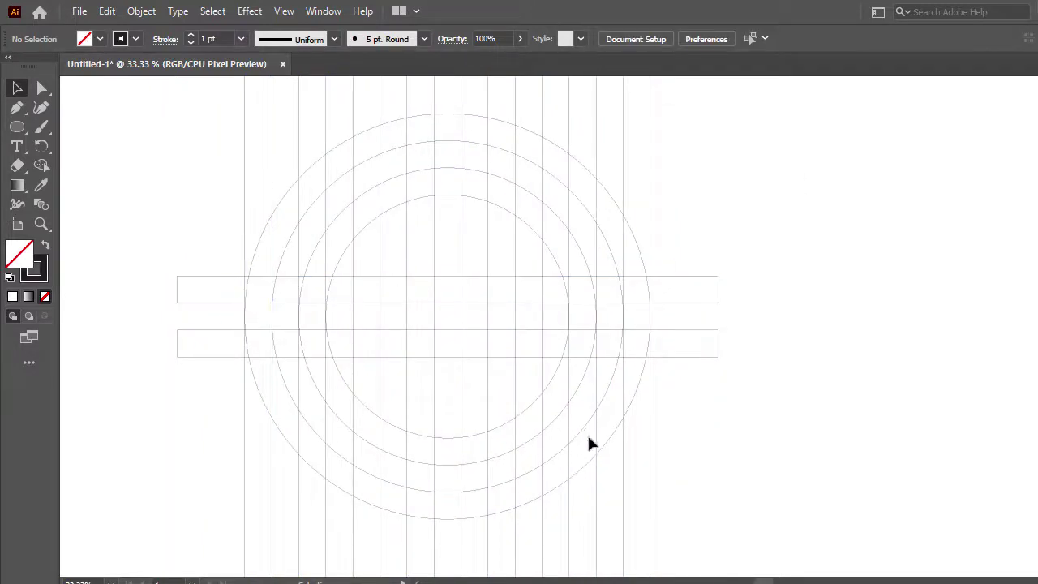
- Ungroup the concentric circles and vertical bars
drag(766, 581, 764, 581)
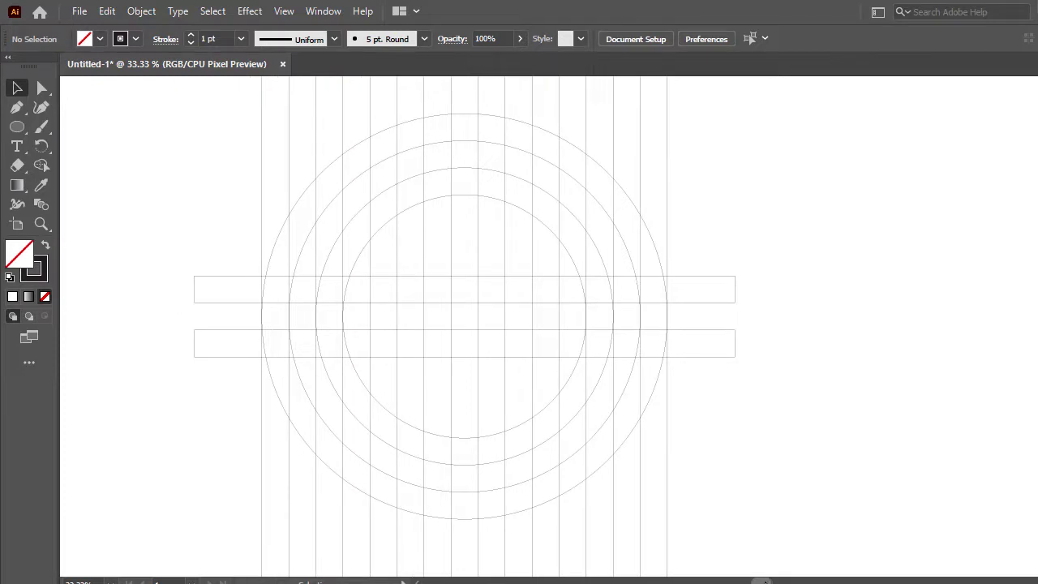
click(668, 156)
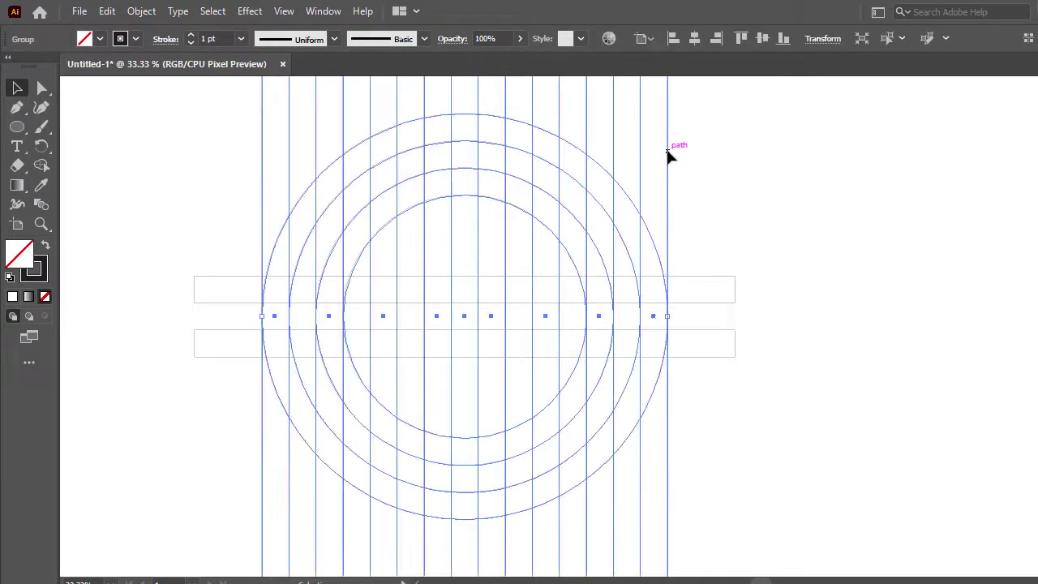
right_click(667, 155)
click(710, 286)
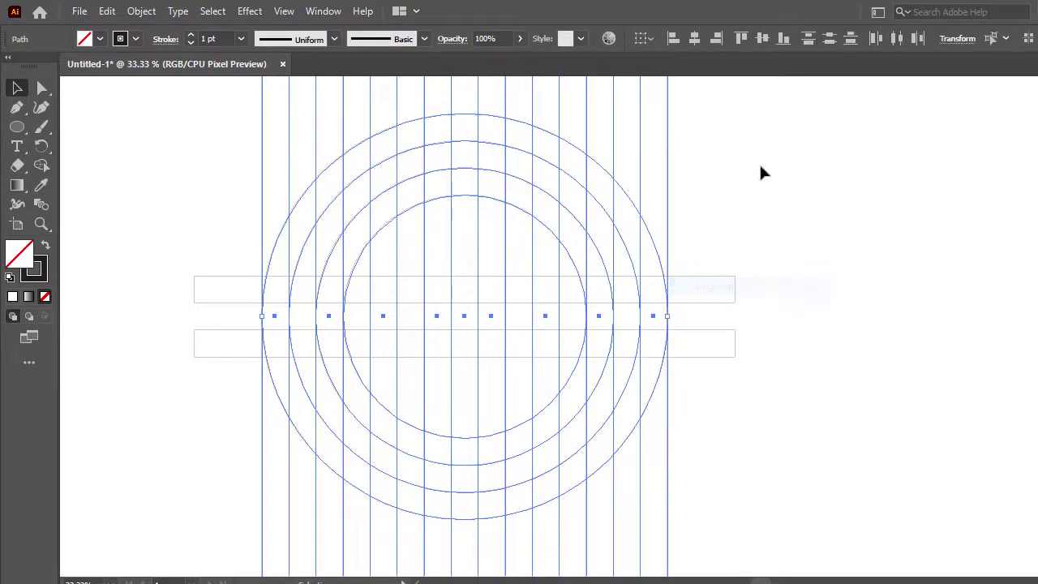
click(759, 171)
- Copy and paste the rightmost vertical bar, placing the duplicate in the empty area to the right of the circles
click(669, 154)
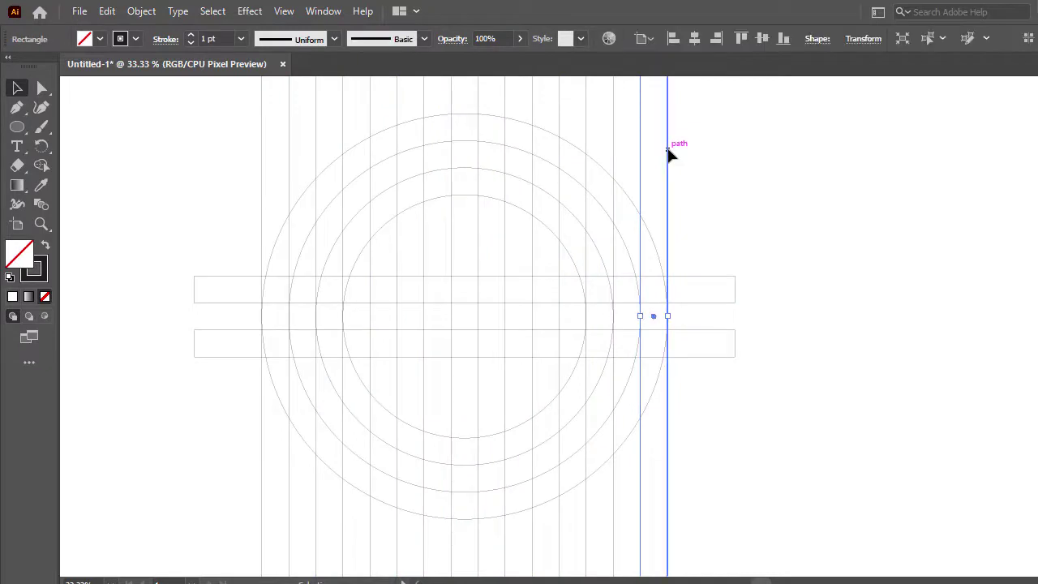
key(ctrl+c)
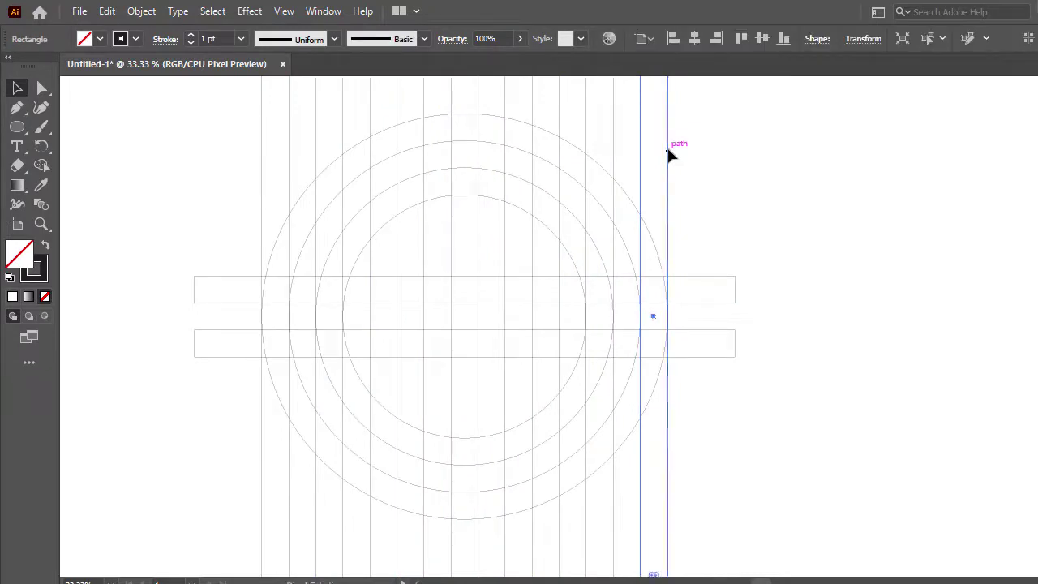
key(ctrl+v)
click(796, 199)
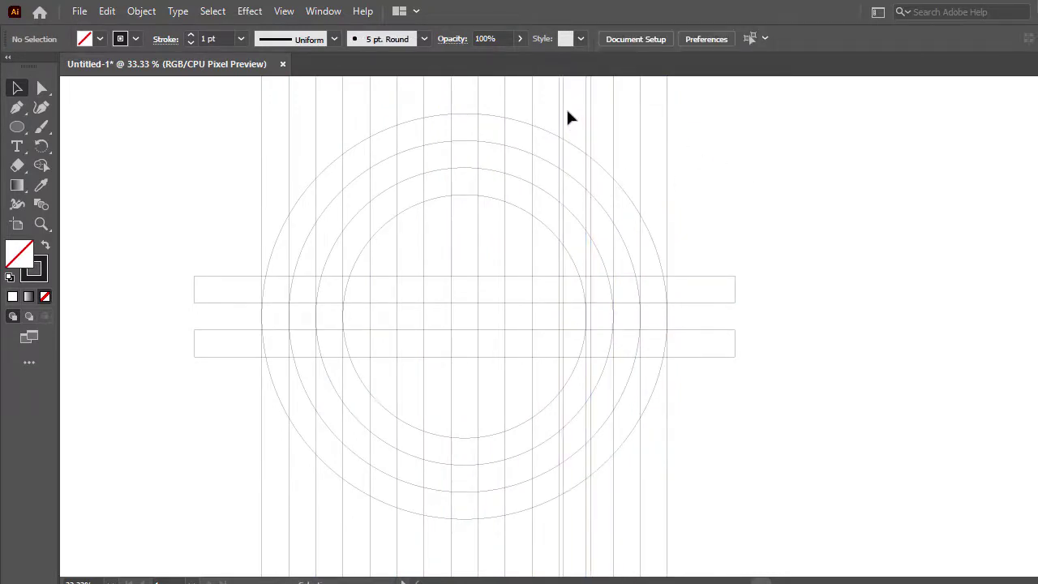
drag(565, 110, 812, 133)
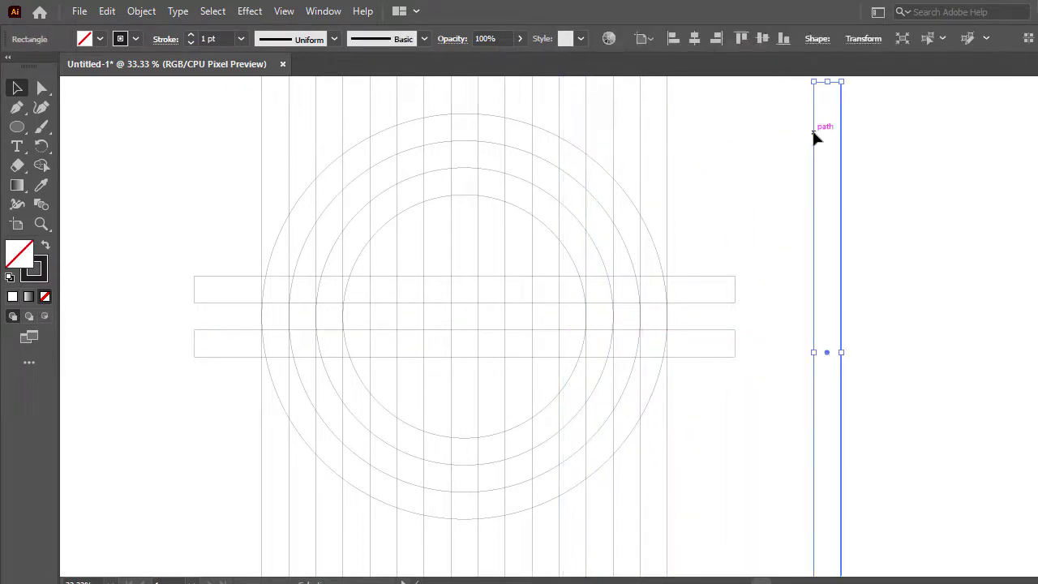
click(770, 152)
drag(843, 201, 861, 182)
click(922, 213)
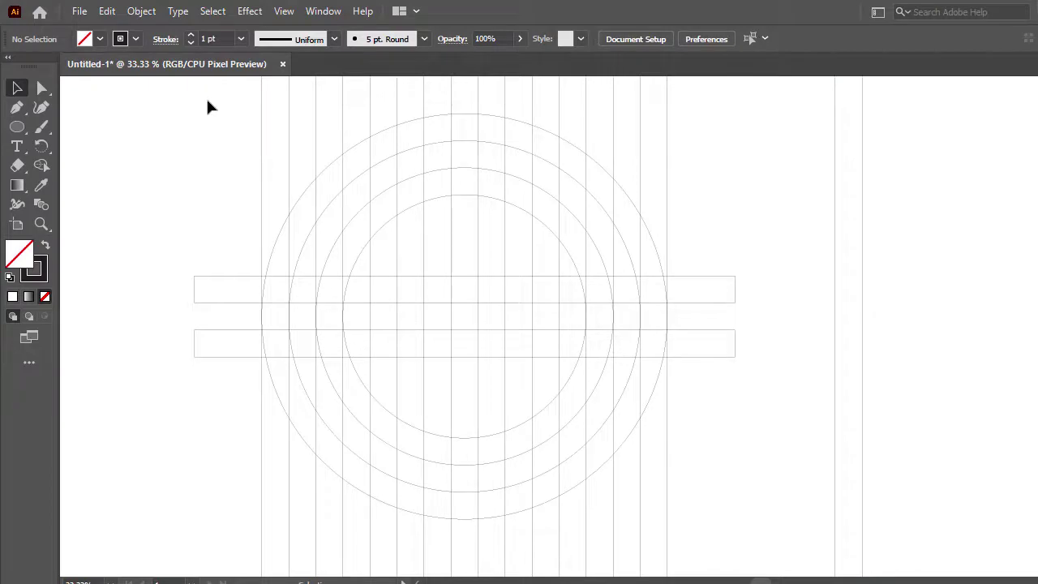
- Regroup the four concentric circles with the vertical bars they span, leaving out the duplicated bar
drag(208, 101, 710, 235)
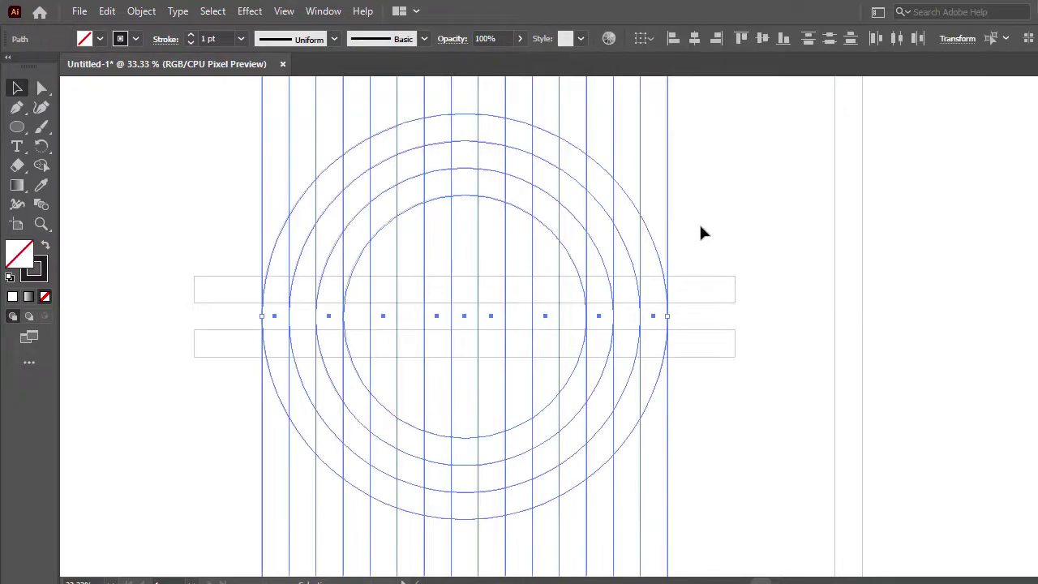
key(ctrl+g)
click(839, 213)
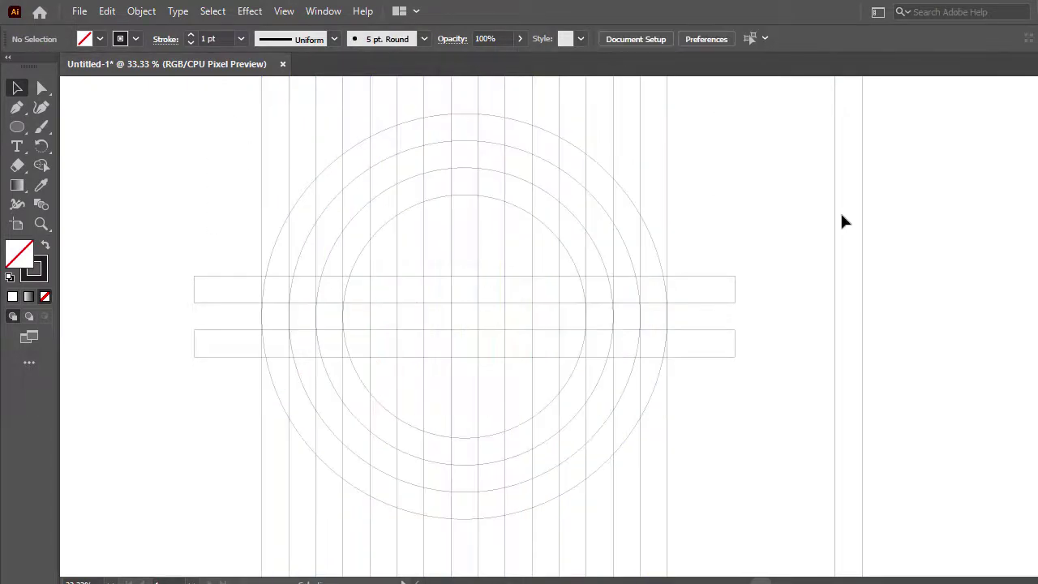
- Create a copy of the separate vertical bar rotated by -45°
right_click(837, 211)
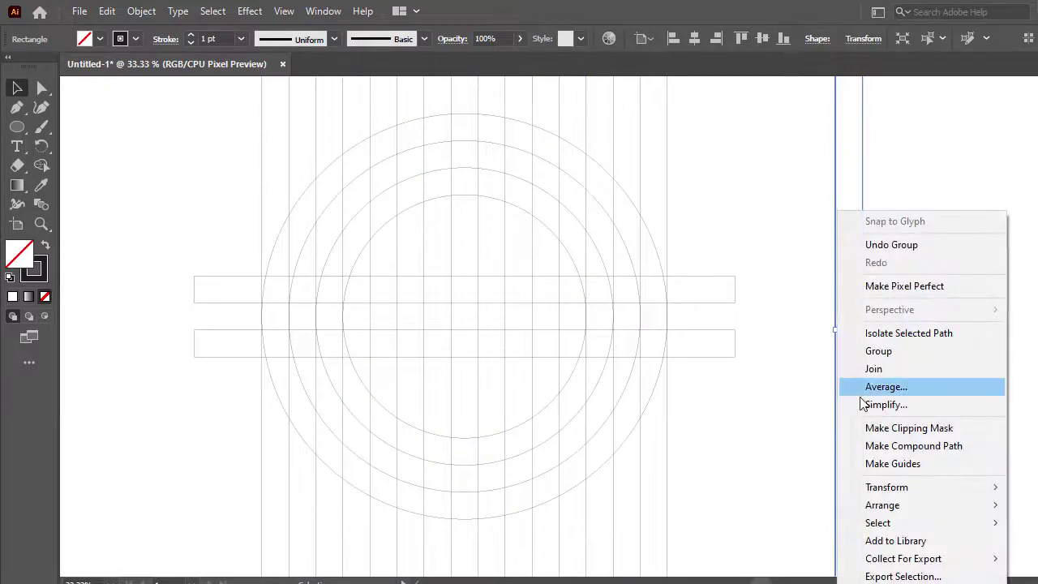
mouse_move(900, 489)
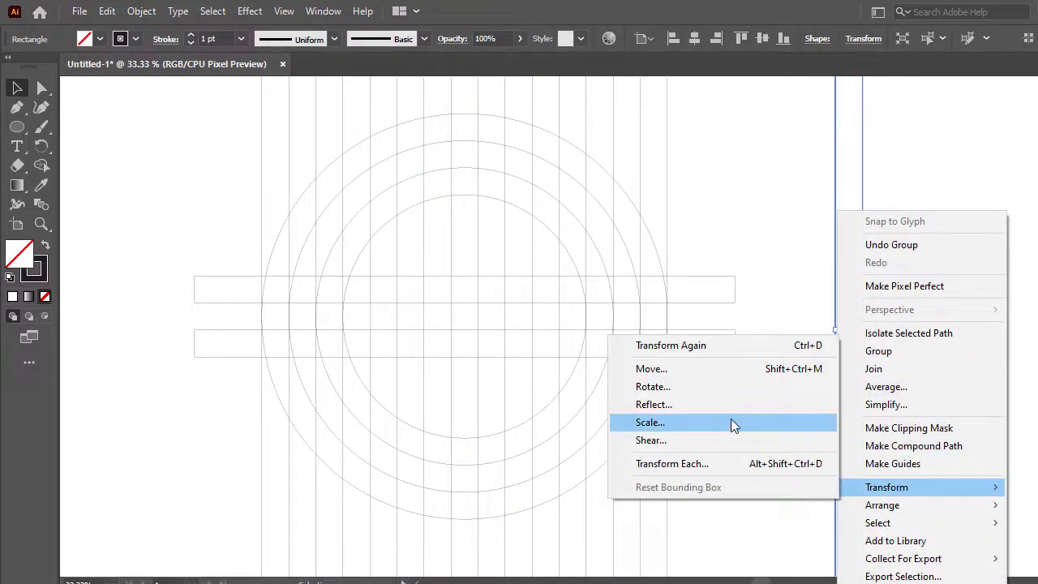
click(712, 388)
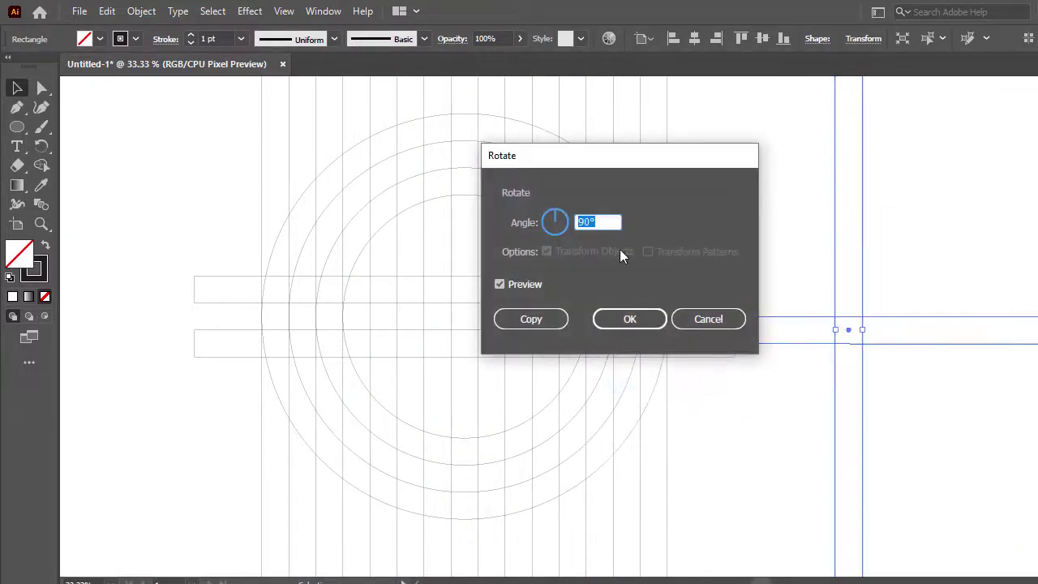
key(BackSpace)
text(-45)
click(535, 321)
click(838, 257)
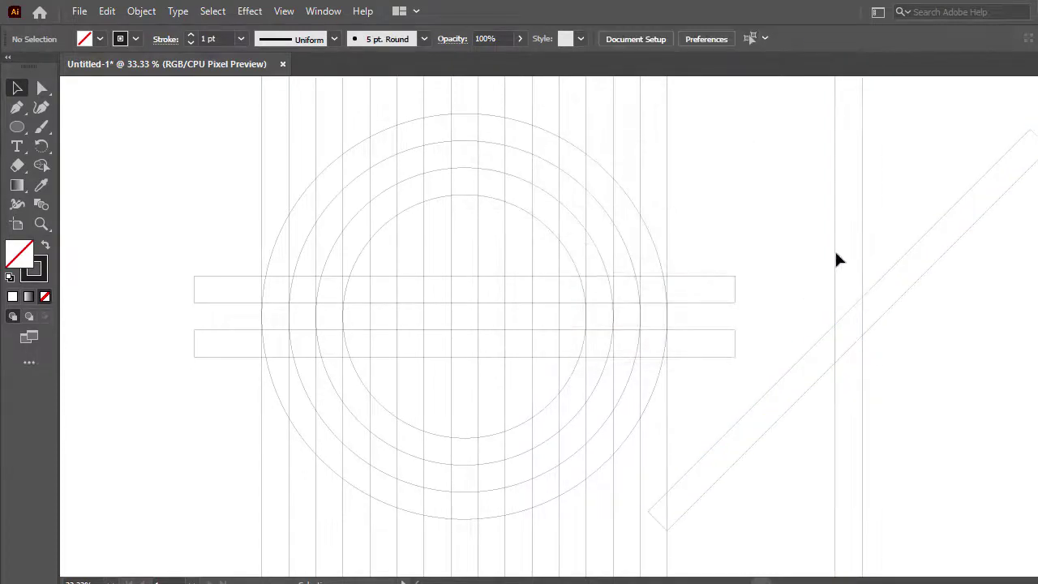
- Rotate the original separate vertical bar by 45° so it crosses the diagonal copy in an X
click(836, 243)
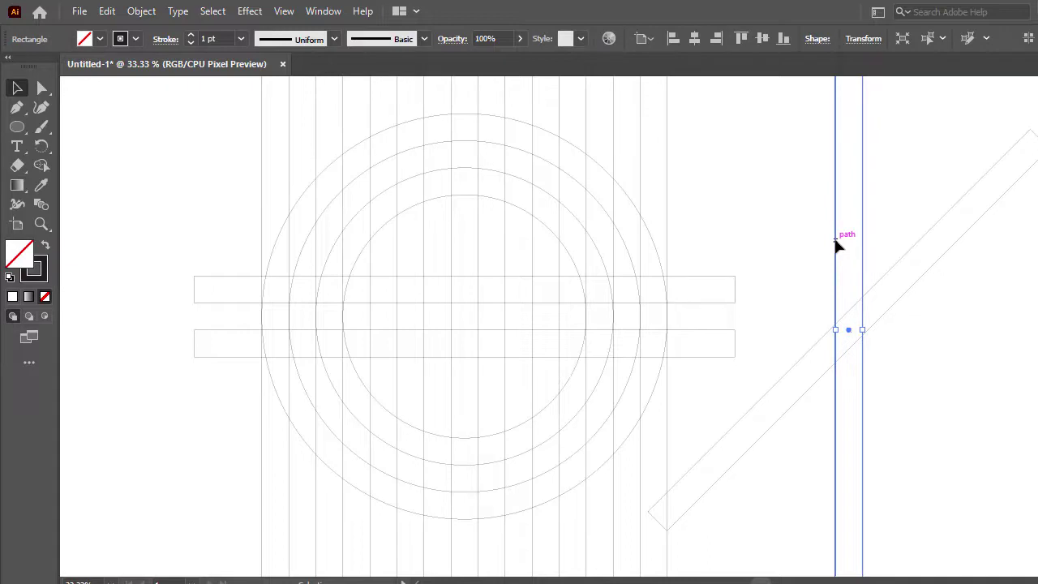
right_click(837, 246)
mouse_move(921, 491)
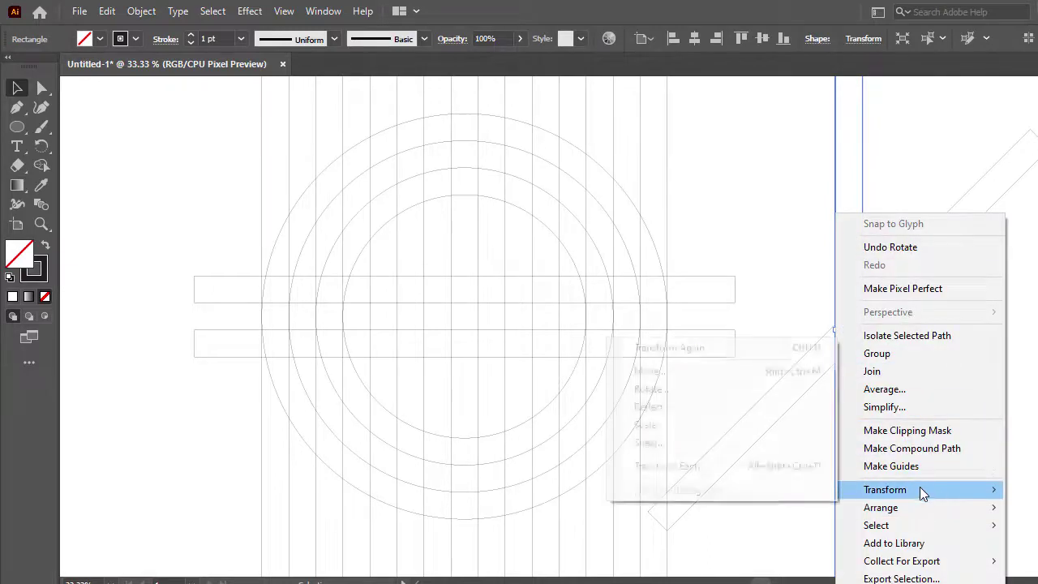
click(673, 391)
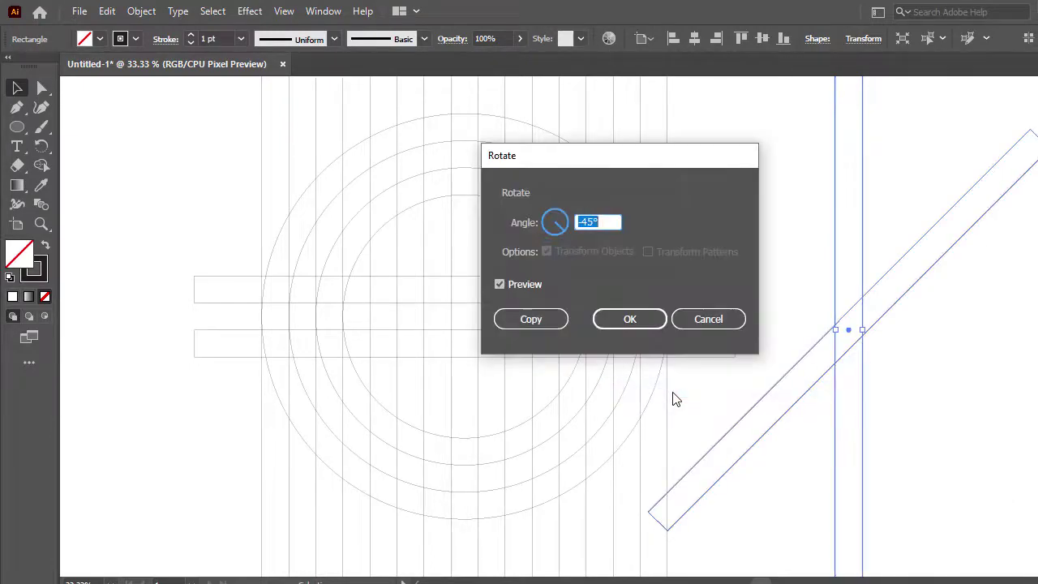
drag(580, 221, 575, 223)
key(BackSpace)
click(624, 319)
click(922, 325)
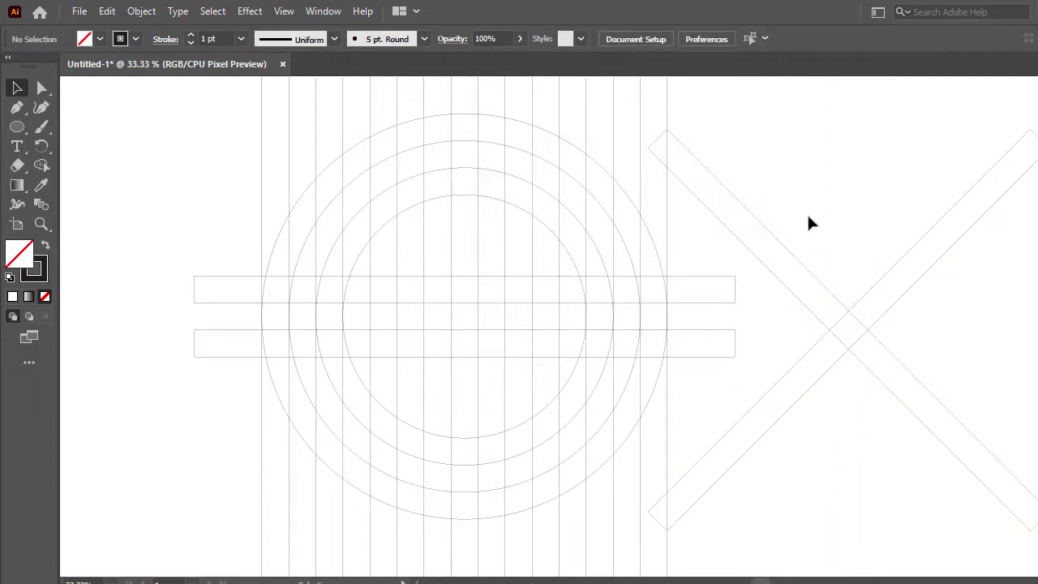
- Centre-align the two crossed diagonal bars with each other and group them
drag(809, 219, 890, 393)
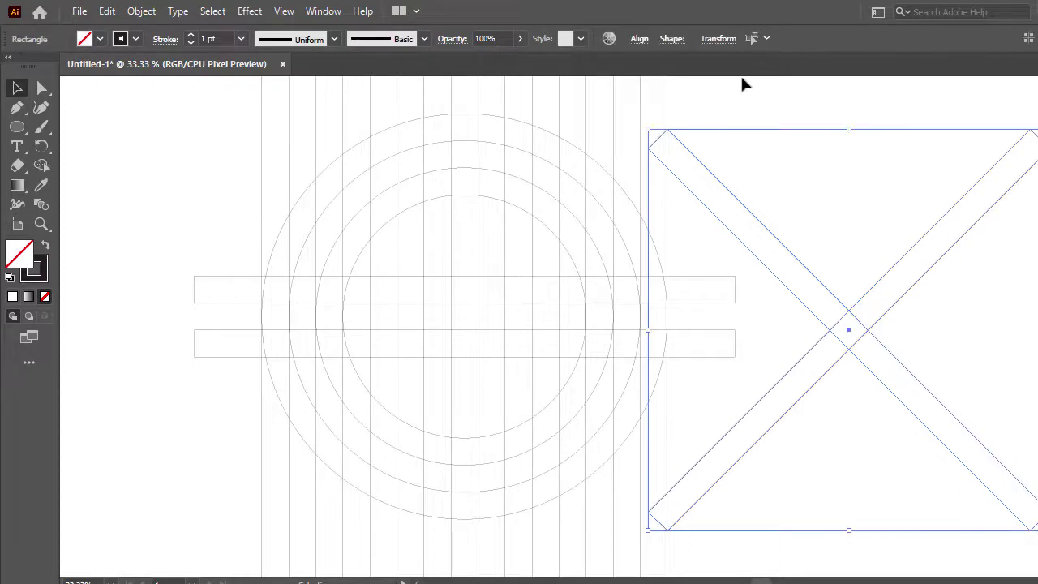
click(639, 39)
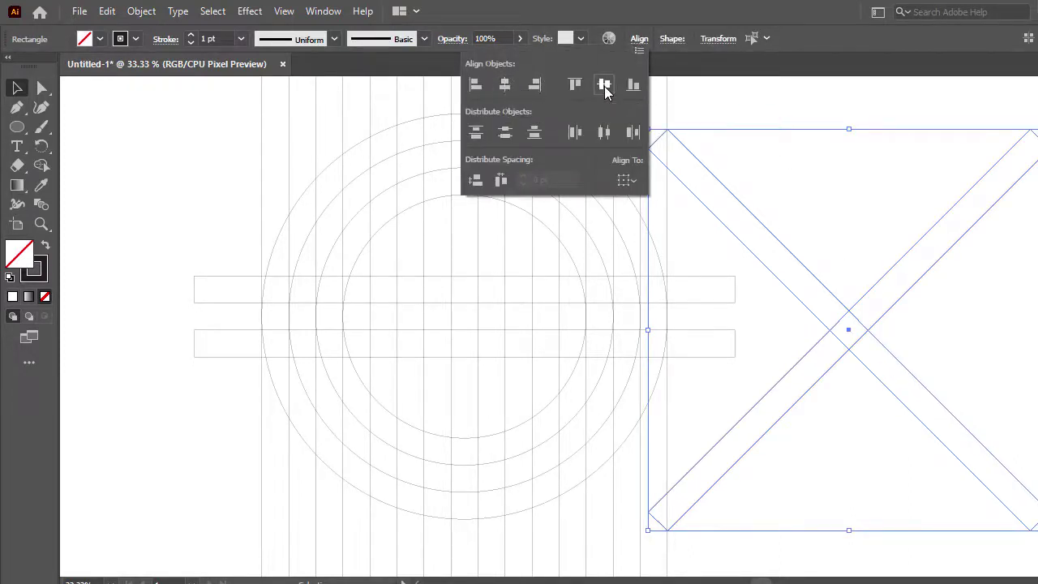
click(820, 179)
drag(820, 179, 881, 403)
key(ctrl+g)
click(883, 415)
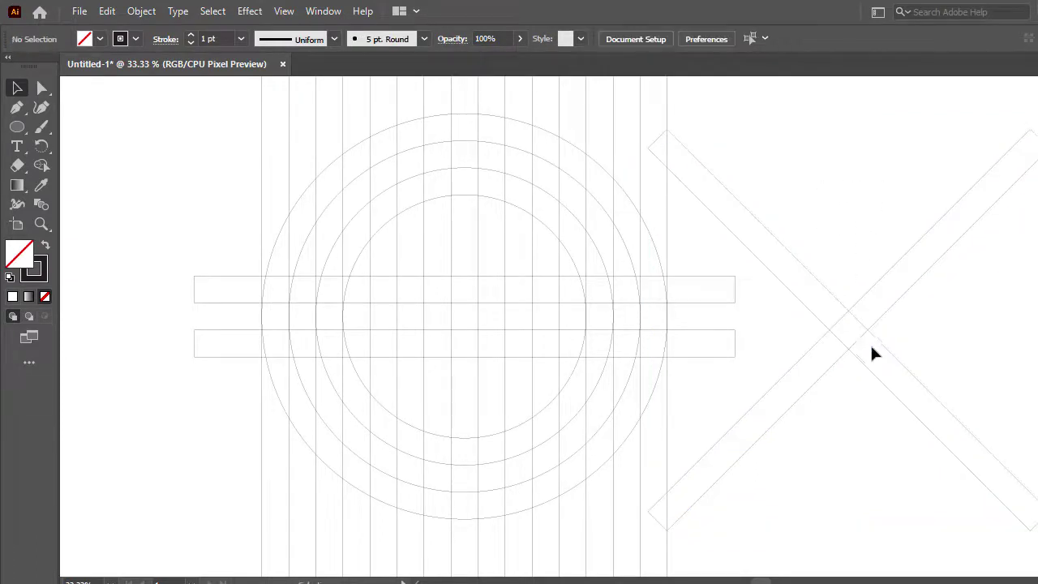
- Move the X-shaped bar group onto the circles and centre-align it with the circle grid and horizontal bars
click(864, 325)
drag(865, 326, 483, 316)
click(839, 174)
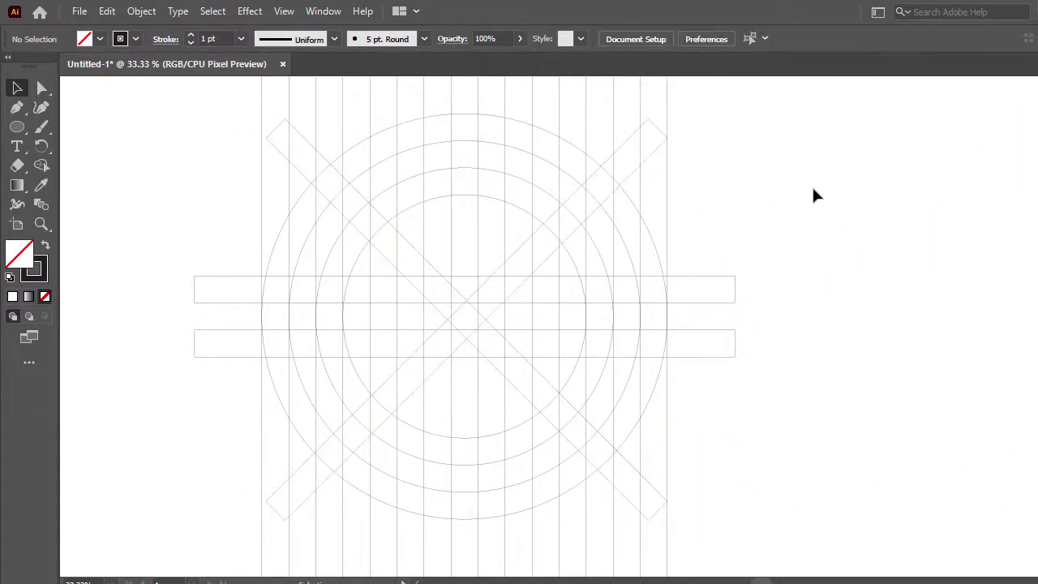
mouse_move(813, 190)
mouse_down()
mouse_move(268, 424)
mouse_move(215, 426)
mouse_up()
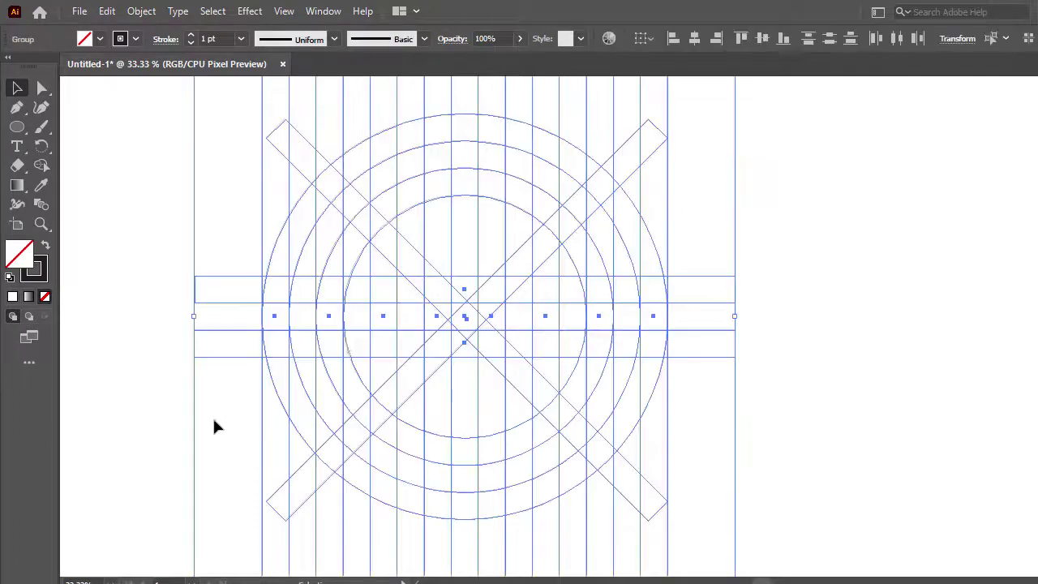
click(762, 38)
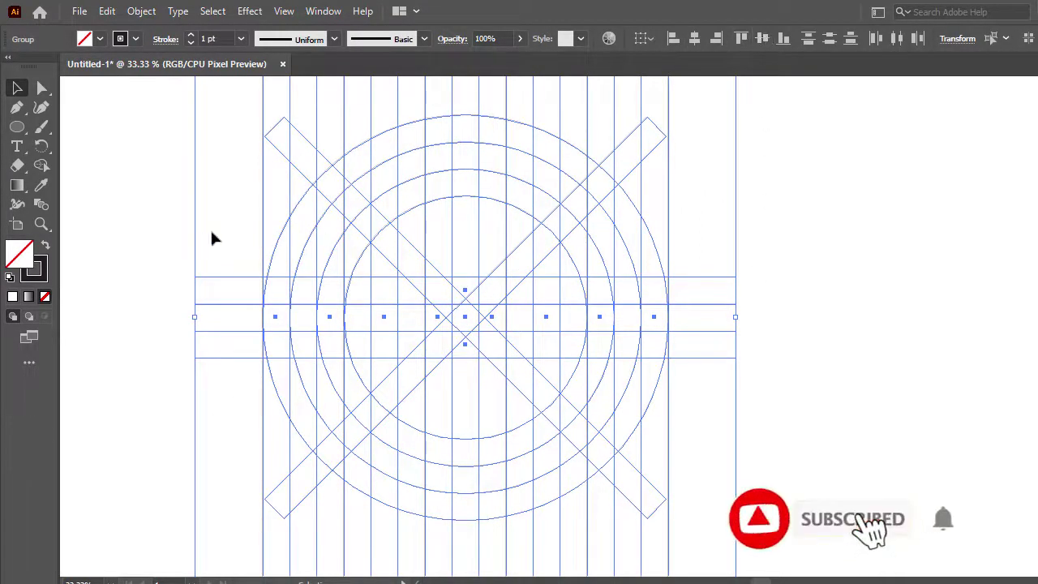
click(829, 261)
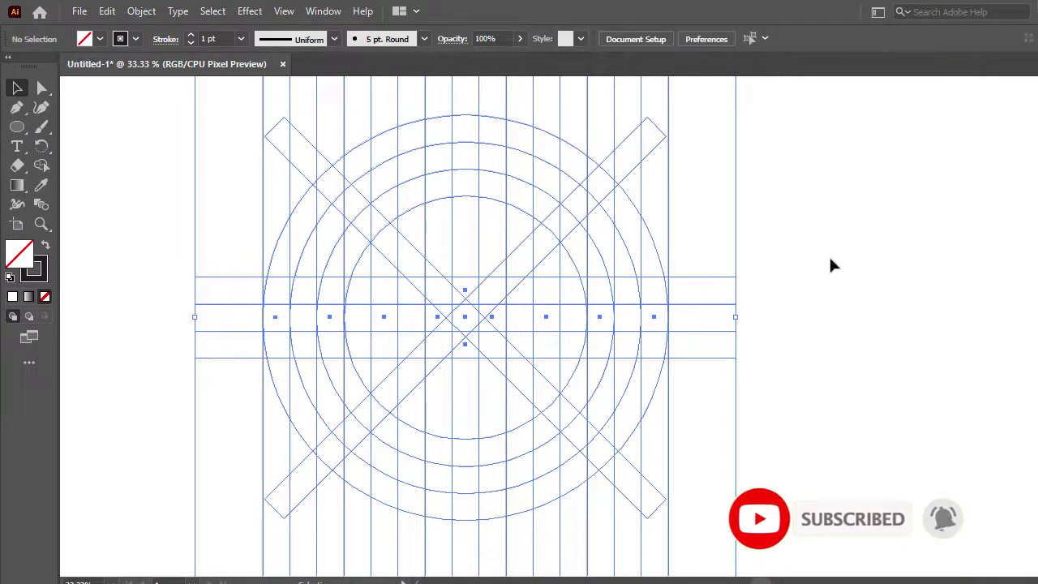
- Select the whole grid and merge all regions between the two largest circles into one outer ring with Shape Builder
drag(163, 174, 666, 430)
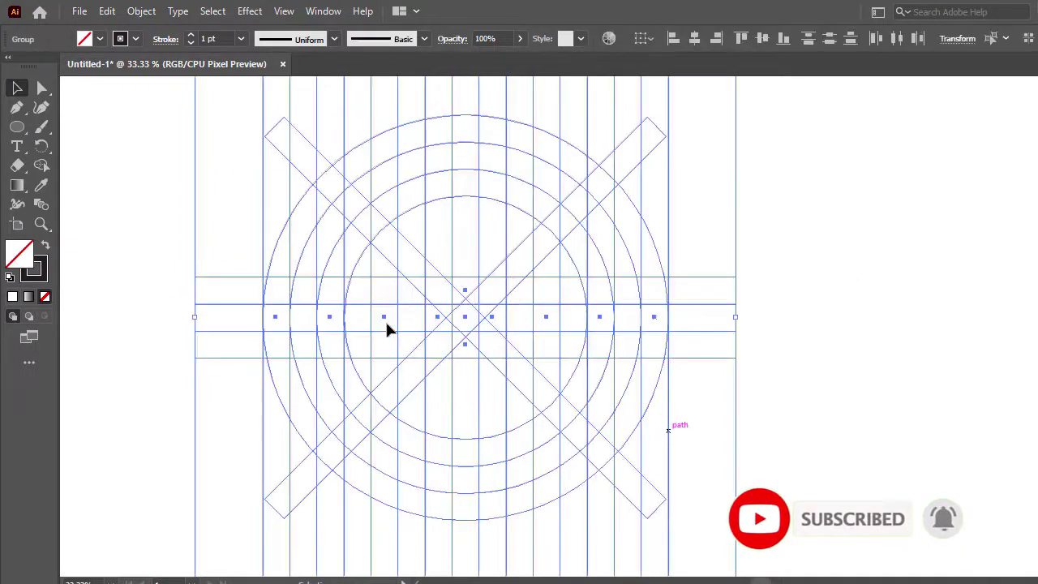
click(819, 280)
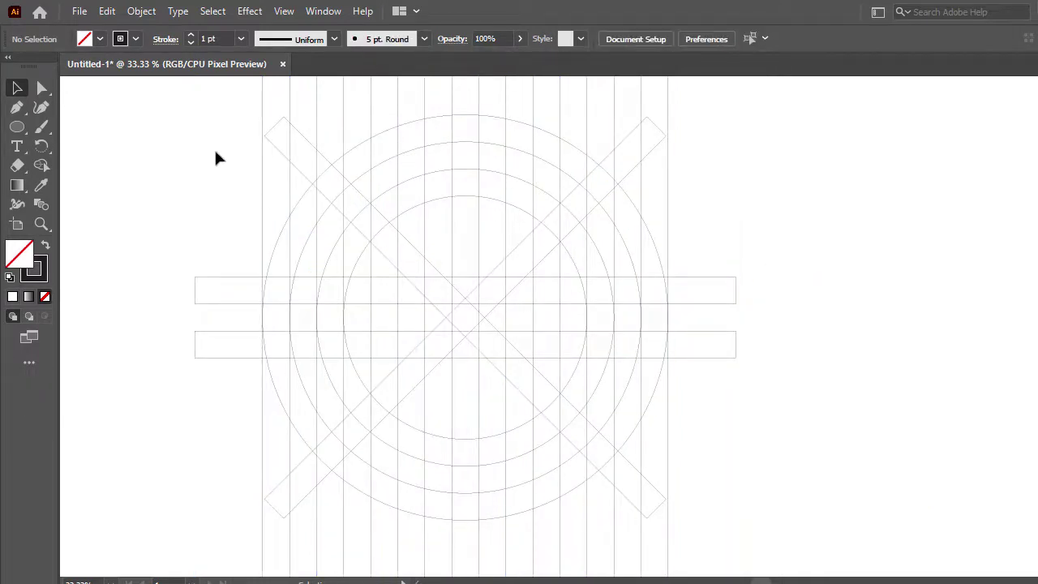
drag(214, 152, 608, 464)
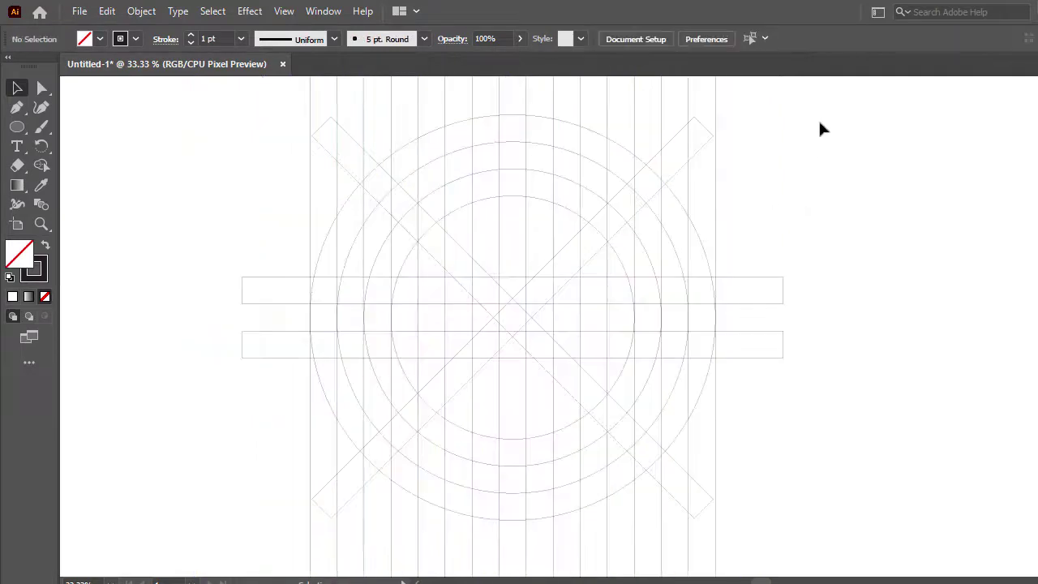
drag(818, 123, 235, 495)
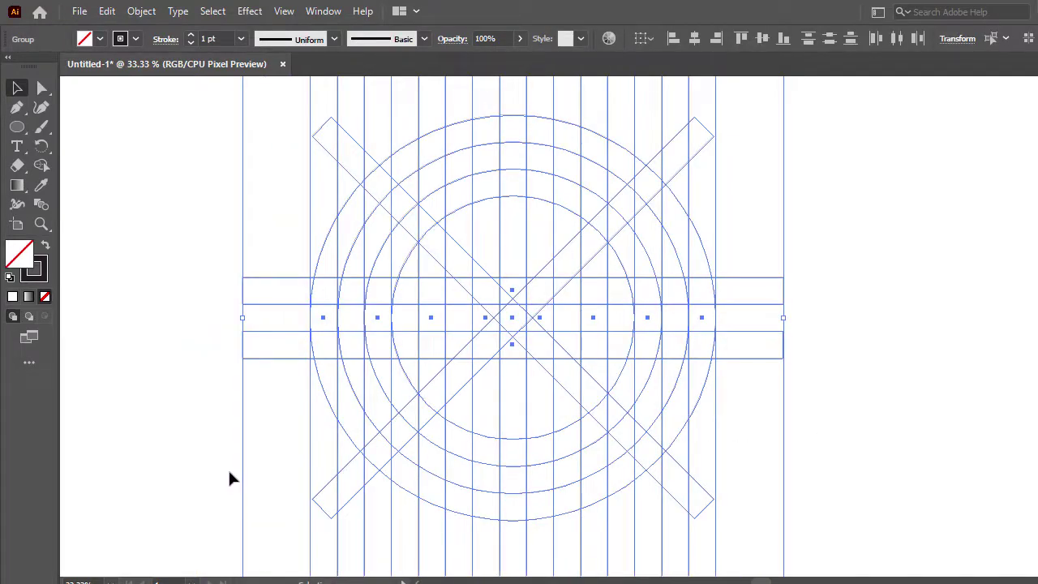
click(47, 167)
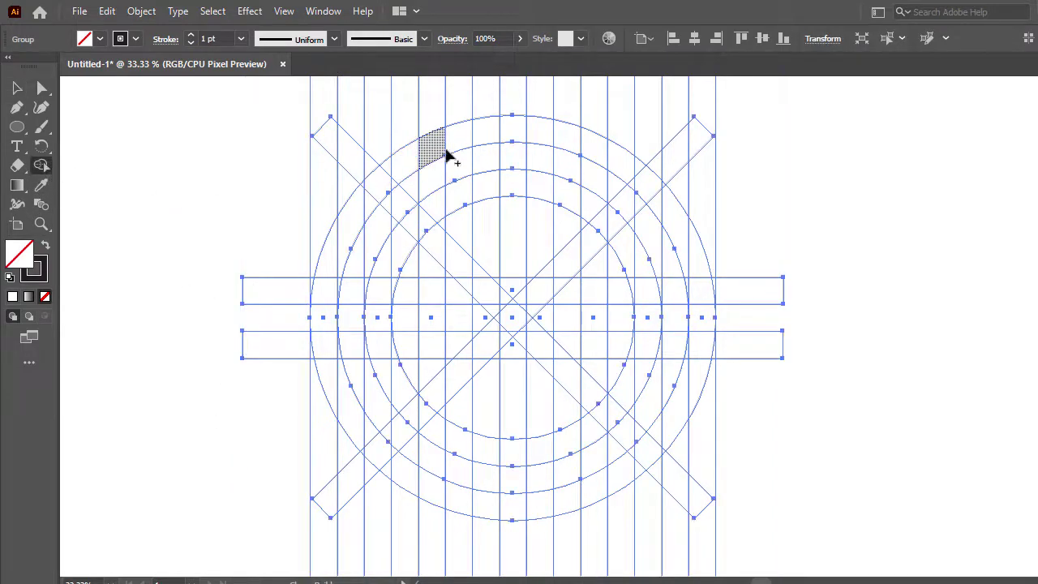
mouse_move(457, 145)
mouse_down()
mouse_move(363, 190)
mouse_move(392, 181)
mouse_move(374, 176)
mouse_move(360, 191)
mouse_move(328, 260)
mouse_move(331, 291)
mouse_move(340, 271)
mouse_move(324, 357)
mouse_move(334, 382)
mouse_move(334, 352)
mouse_move(340, 362)
mouse_move(380, 459)
mouse_move(360, 444)
mouse_move(365, 454)
mouse_move(391, 465)
mouse_move(388, 457)
mouse_move(457, 506)
mouse_move(563, 506)
mouse_move(625, 482)
mouse_move(664, 439)
mouse_move(654, 456)
mouse_move(630, 456)
mouse_move(682, 411)
mouse_move(702, 357)
mouse_move(707, 308)
mouse_move(687, 239)
mouse_move(691, 272)
mouse_up()
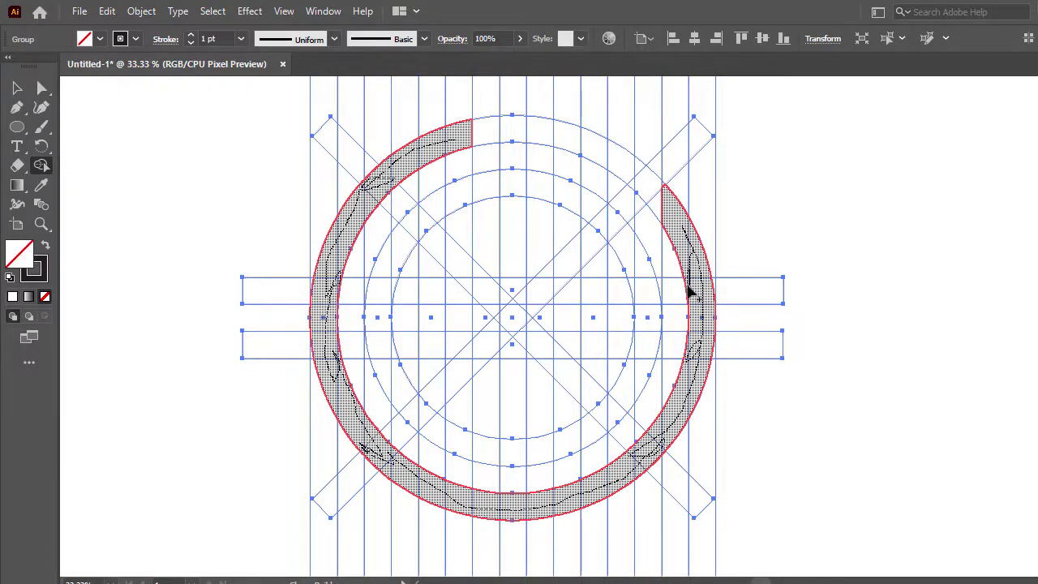
mouse_move(662, 209)
mouse_down()
mouse_move(635, 158)
mouse_move(630, 169)
mouse_move(662, 193)
mouse_move(569, 132)
mouse_move(466, 140)
mouse_up()
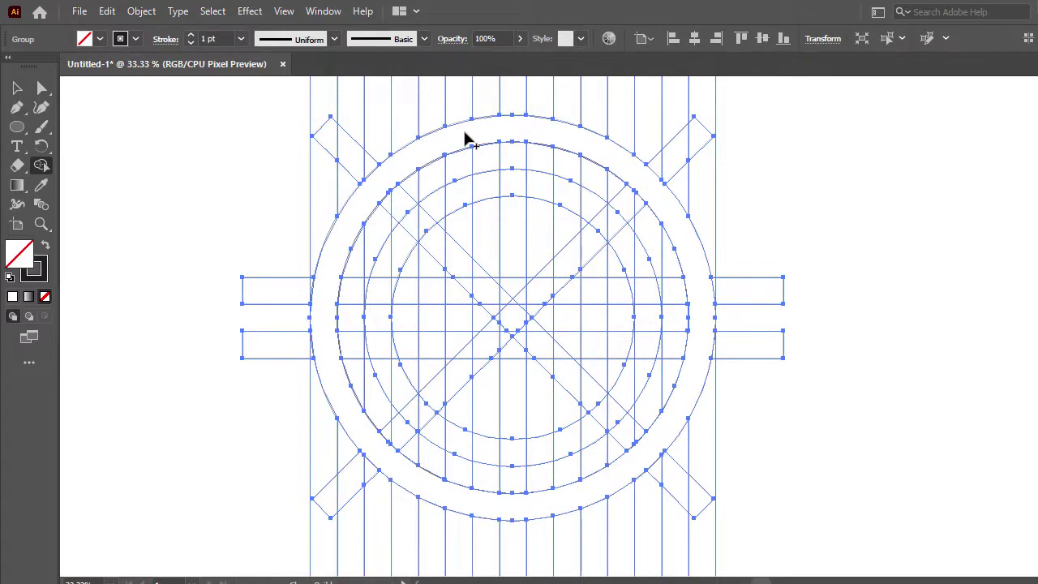
- Reselect the grid, set the fill to black and fill the merged outer ring with Shape Builder
click(17, 89)
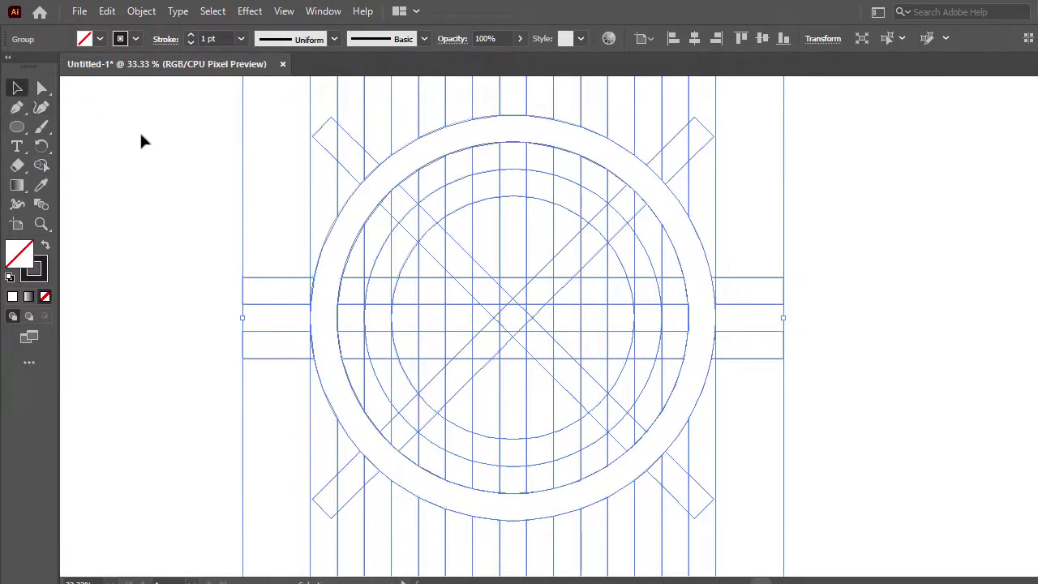
click(139, 131)
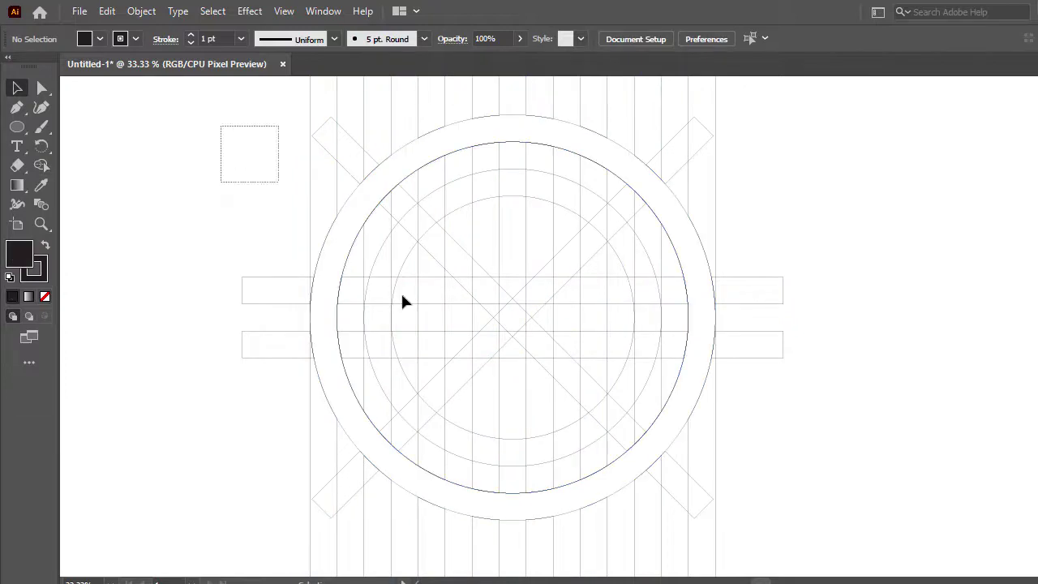
drag(403, 301, 776, 555)
click(42, 165)
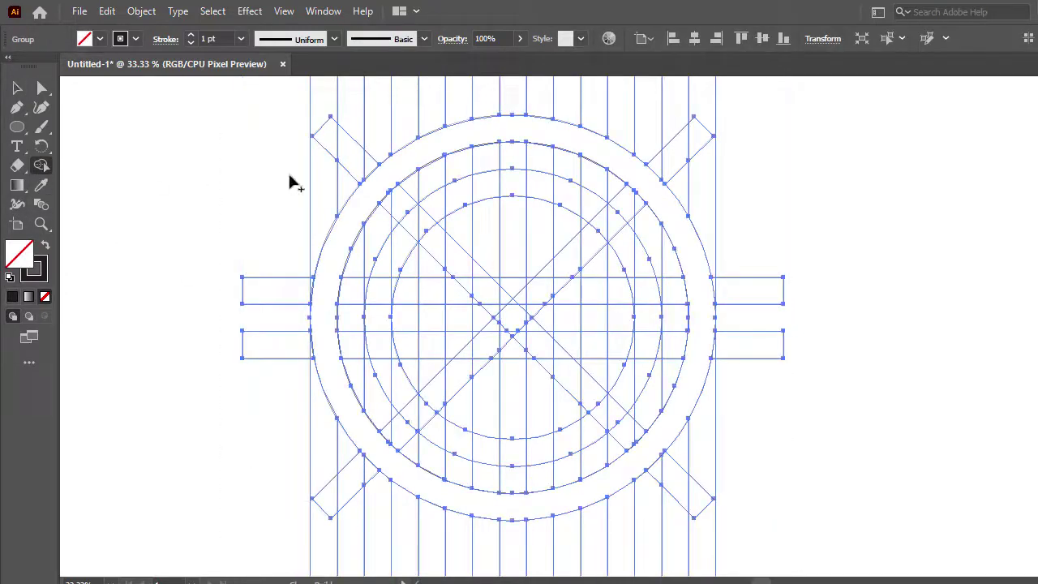
click(374, 189)
click(99, 39)
click(44, 64)
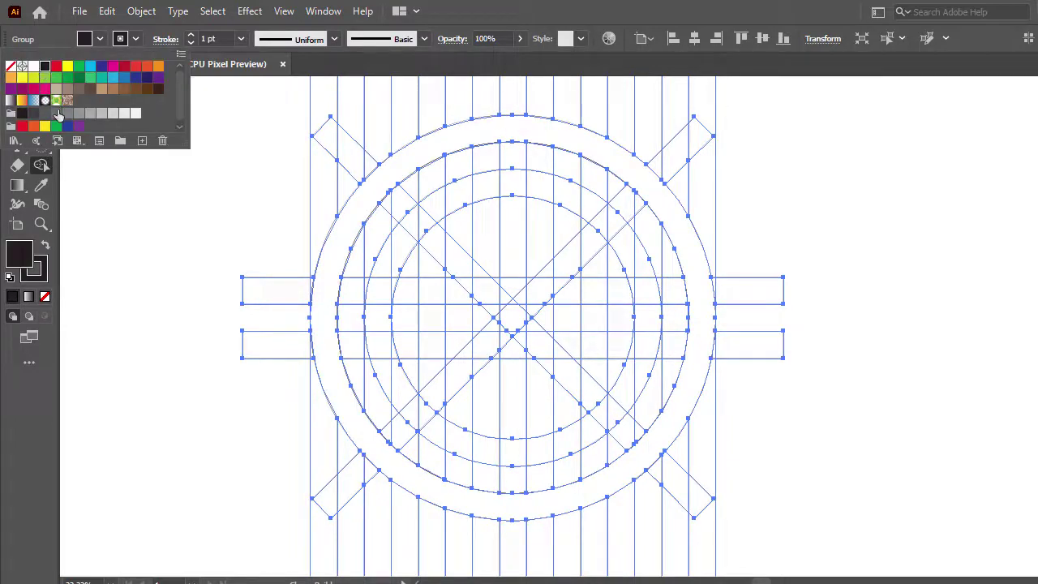
click(399, 175)
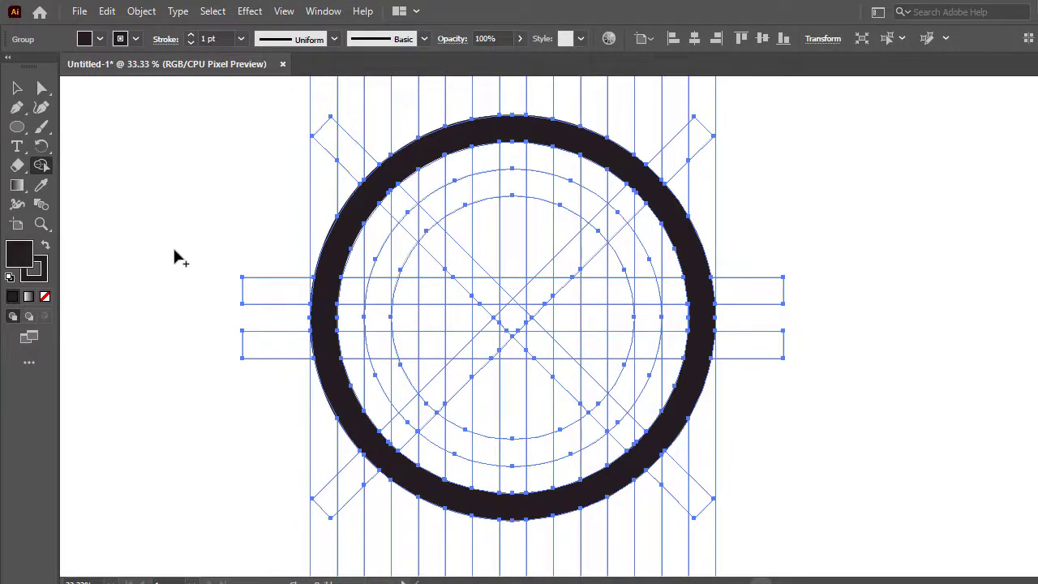
key(v)
key(ctrl+shift+a)
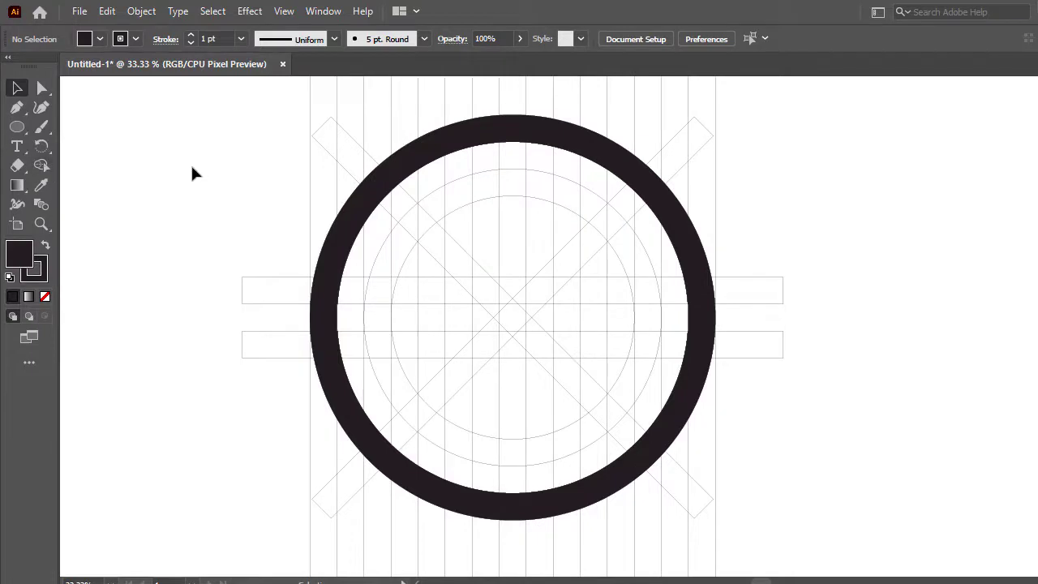
- Build a black letter E with Shape Builder from the left arc of the two inner circles, vertical stubs and a centre bar
drag(193, 139, 788, 462)
click(41, 165)
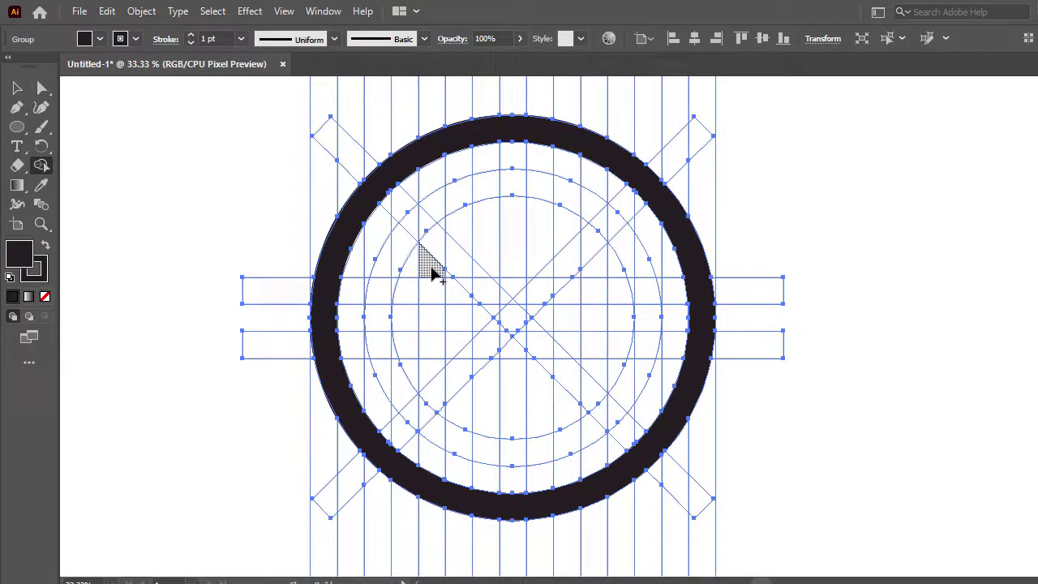
mouse_move(432, 270)
mouse_down()
mouse_move(434, 210)
mouse_move(427, 234)
mouse_move(425, 221)
mouse_move(388, 257)
mouse_move(383, 292)
mouse_move(395, 274)
mouse_move(381, 320)
mouse_move(388, 361)
mouse_move(441, 436)
mouse_move(438, 371)
mouse_up()
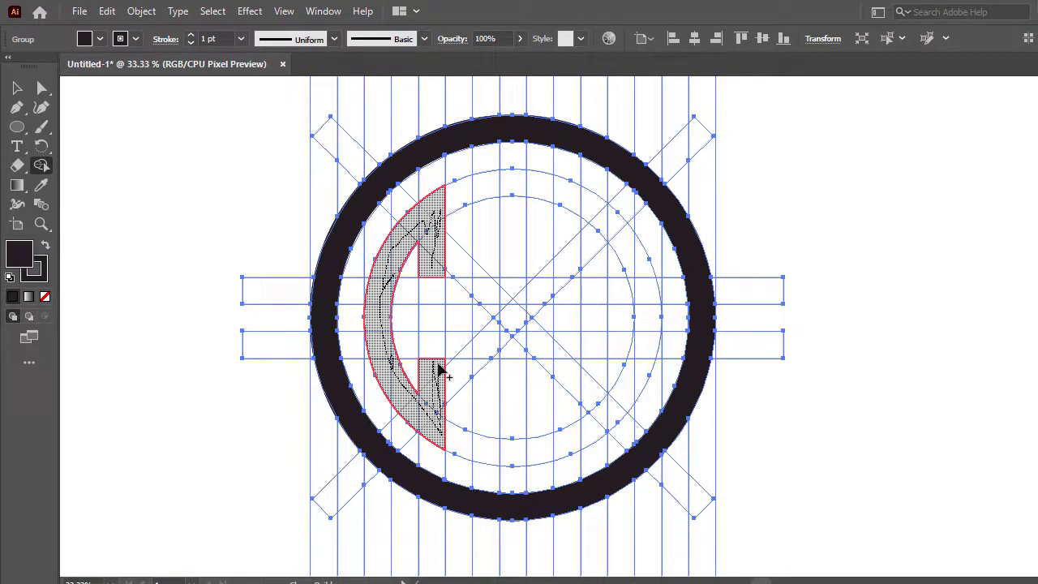
drag(438, 371, 438, 372)
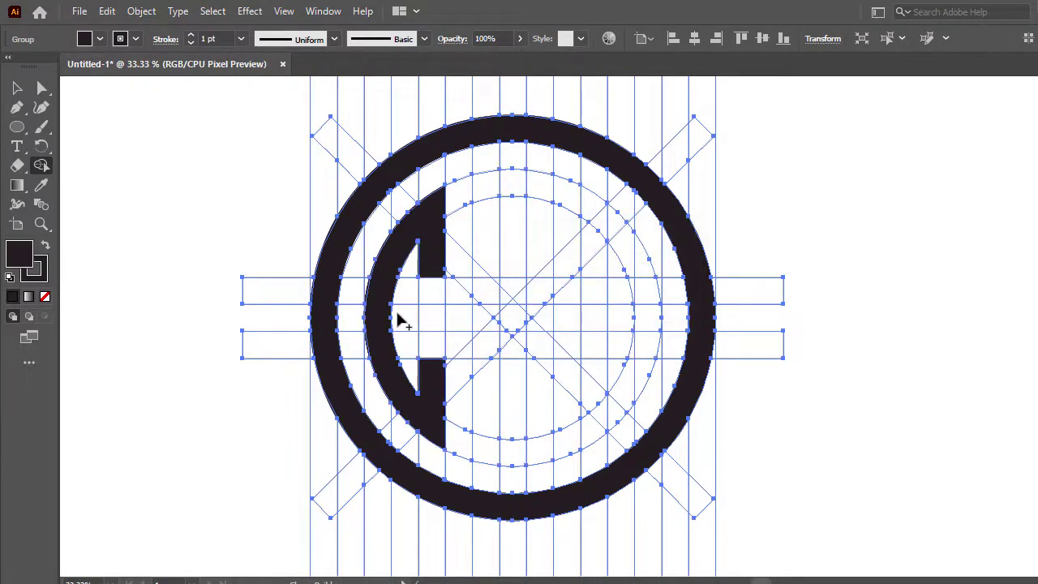
click(427, 330)
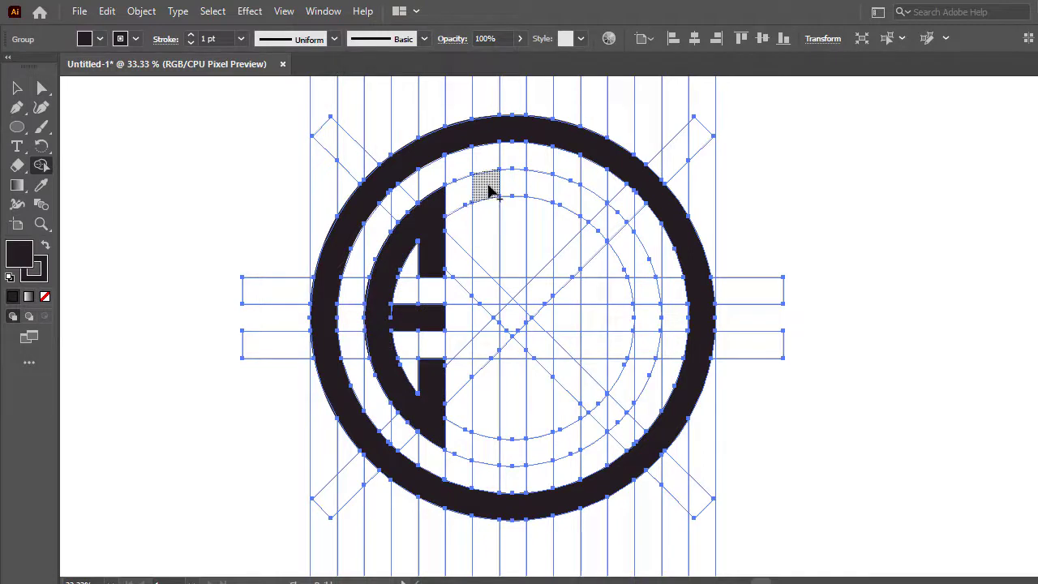
- Build a black letter X with Shape Builder from the central vertical bars and the crossed diagonals, reaching the second-smallest circle
drag(488, 185, 488, 235)
mouse_move(485, 272)
mouse_down()
mouse_move(495, 311)
mouse_move(510, 317)
mouse_move(498, 295)
mouse_move(519, 314)
mouse_move(505, 298)
mouse_move(514, 307)
mouse_move(531, 340)
mouse_move(511, 330)
mouse_move(541, 378)
mouse_up()
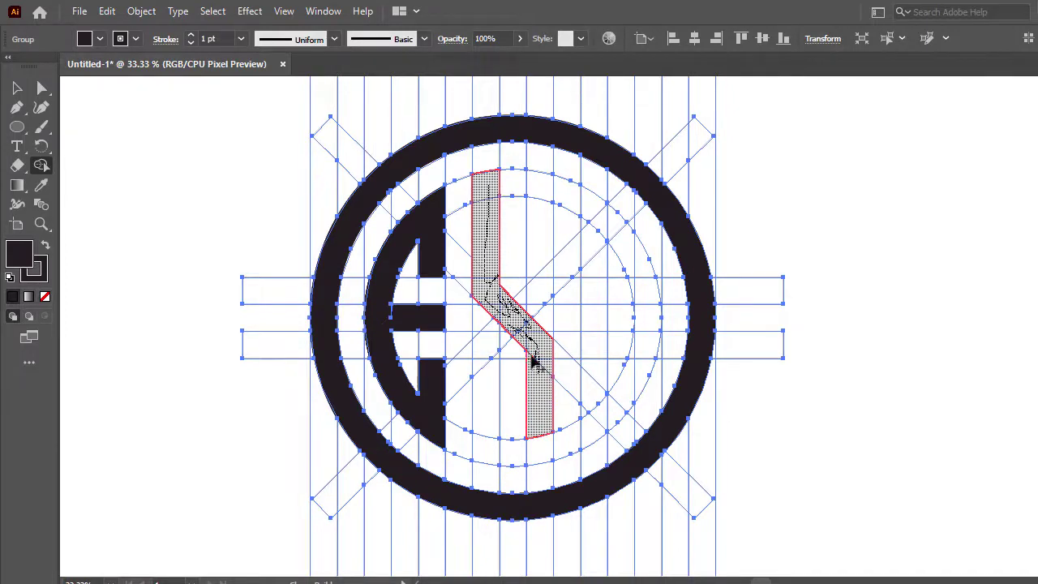
drag(540, 395, 540, 392)
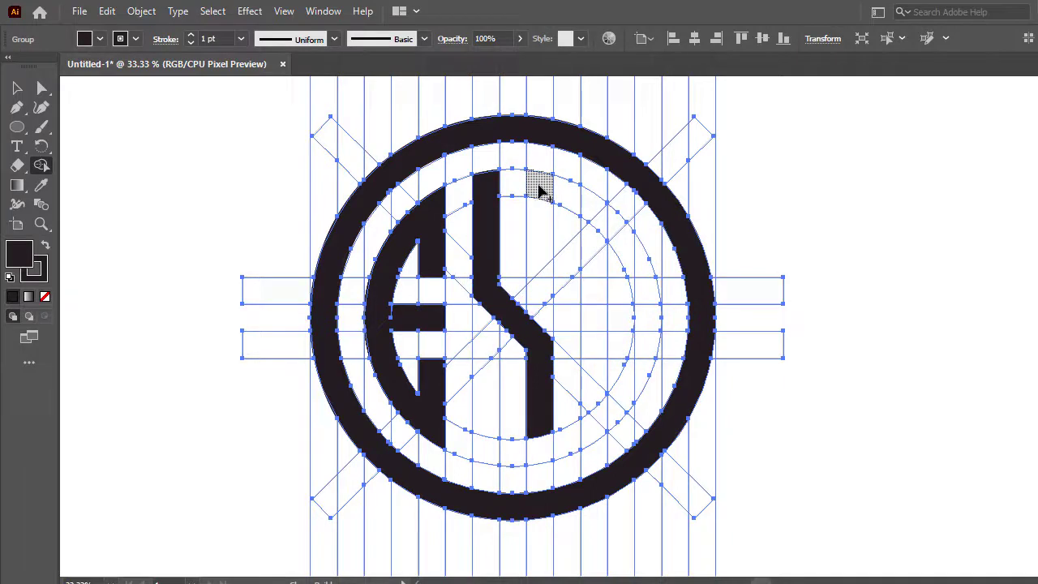
scroll(542, 189, up, 1)
mouse_move(537, 397)
mouse_down()
mouse_move(543, 463)
mouse_move(560, 381)
mouse_up()
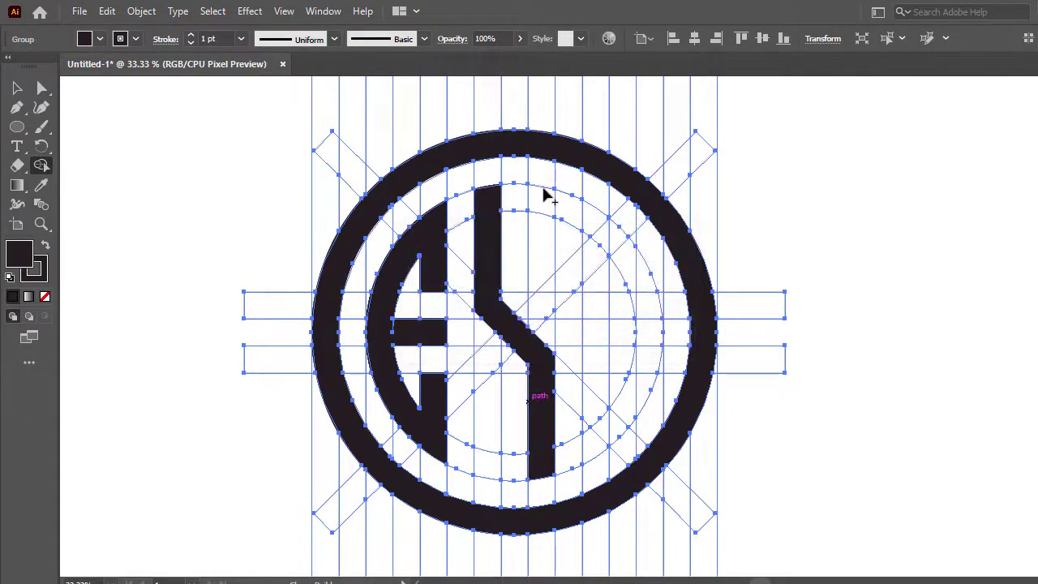
mouse_move(545, 195)
mouse_down()
mouse_move(539, 301)
mouse_move(529, 331)
mouse_move(535, 308)
mouse_move(497, 359)
mouse_move(509, 354)
mouse_move(500, 354)
mouse_move(492, 460)
mouse_move(486, 452)
mouse_up()
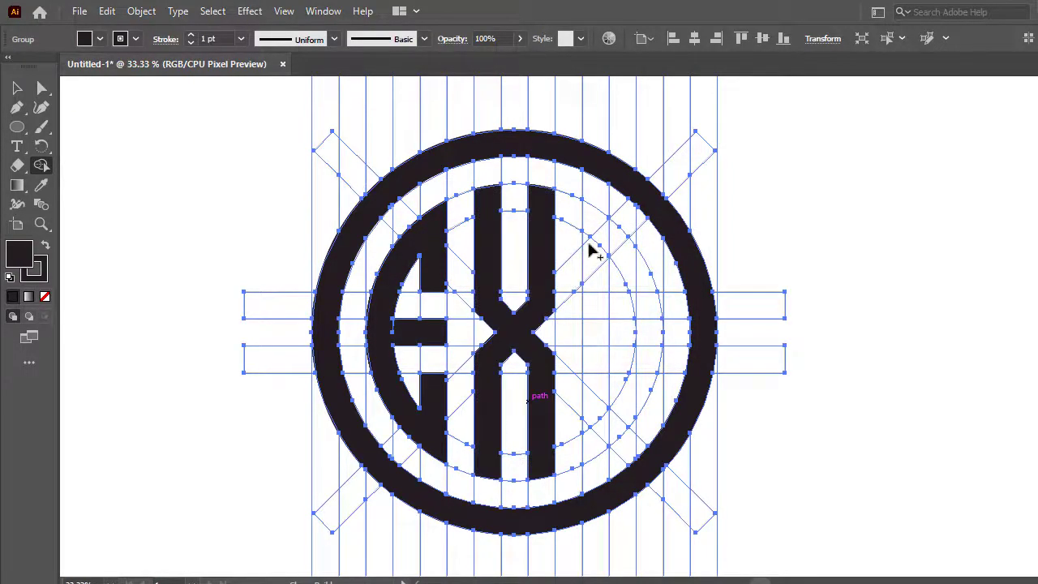
- Build a black letter D with Shape Builder from a vertical bar and the right arc between the two inner circles
mouse_move(593, 216)
mouse_down()
mouse_move(591, 248)
mouse_move(583, 230)
mouse_move(597, 257)
mouse_move(598, 468)
mouse_up()
mouse_move(592, 216)
mouse_down()
mouse_move(595, 436)
mouse_move(634, 409)
mouse_move(649, 357)
mouse_move(633, 381)
mouse_up()
mouse_move(651, 345)
mouse_down()
mouse_move(635, 276)
mouse_move(639, 305)
mouse_move(645, 291)
mouse_move(604, 230)
mouse_up()
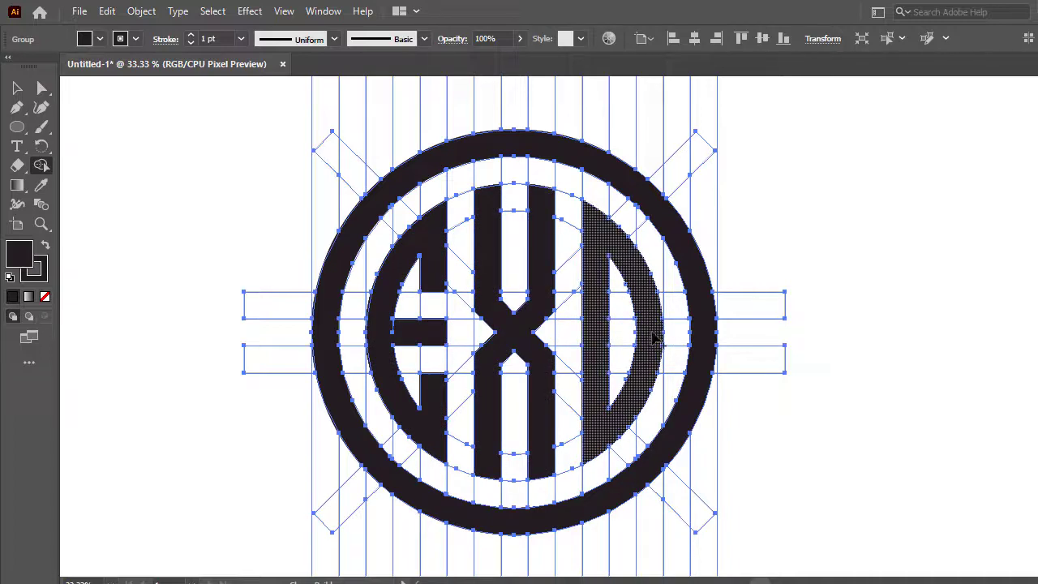
- Merge the leftover slivers along the inner curves of the D, the outer ring and the E into their black shapes
scroll(652, 339, up, 5)
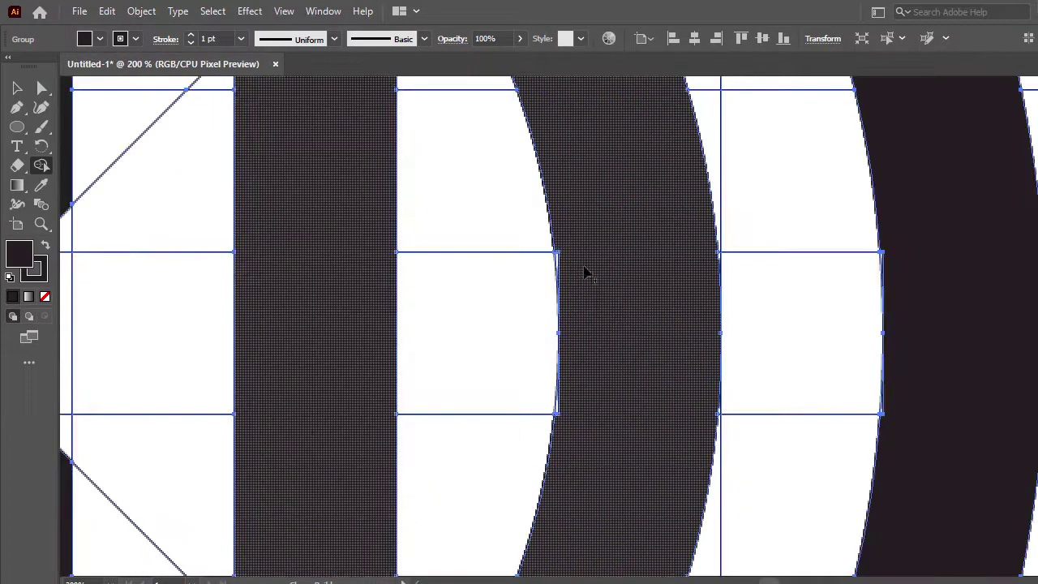
click(561, 273)
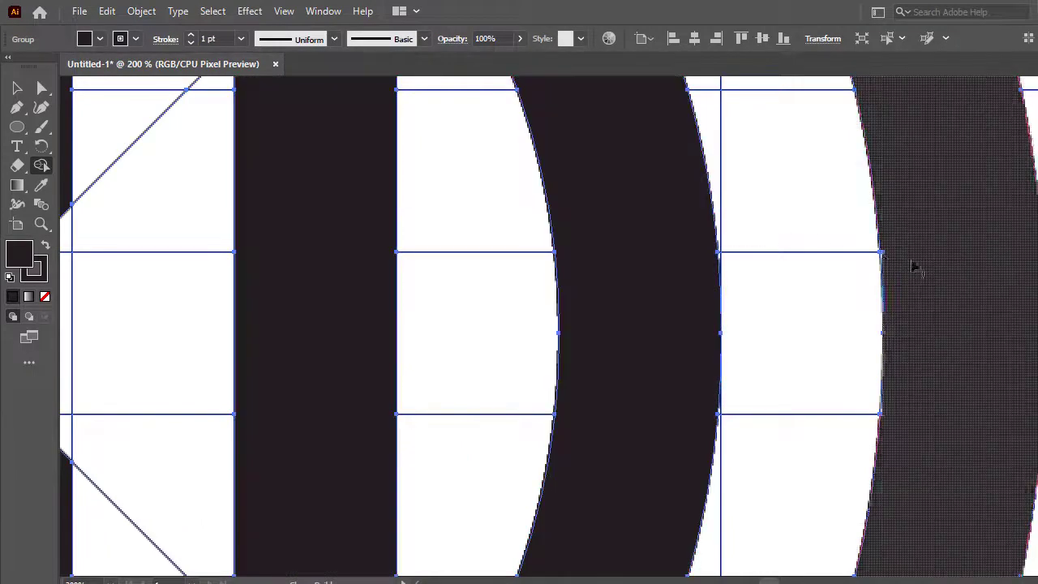
scroll(889, 411, down, 4)
scroll(326, 317, up, 4)
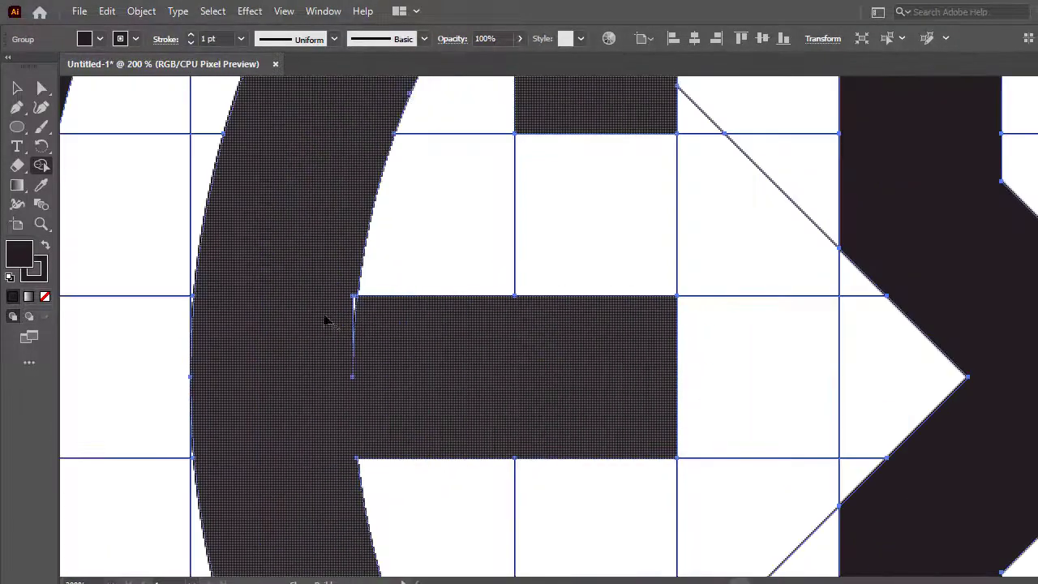
scroll(543, 375, down, 4)
scroll(927, 389, down, 3)
scroll(892, 454, right, 3)
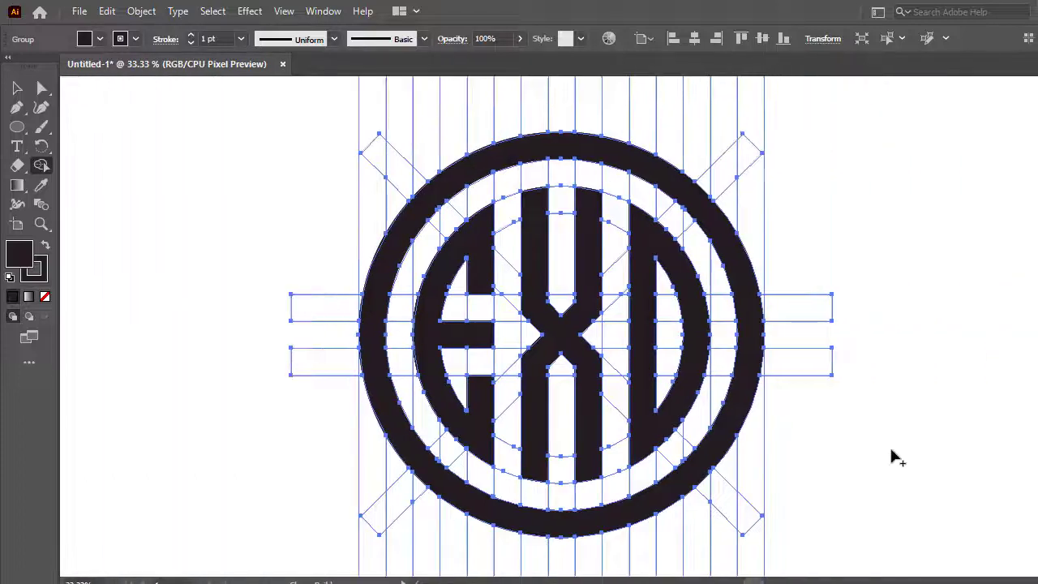
- Ungroup the grid and logo artwork, including the nested group holding the circles and vertical bars
key(v)
click(202, 141)
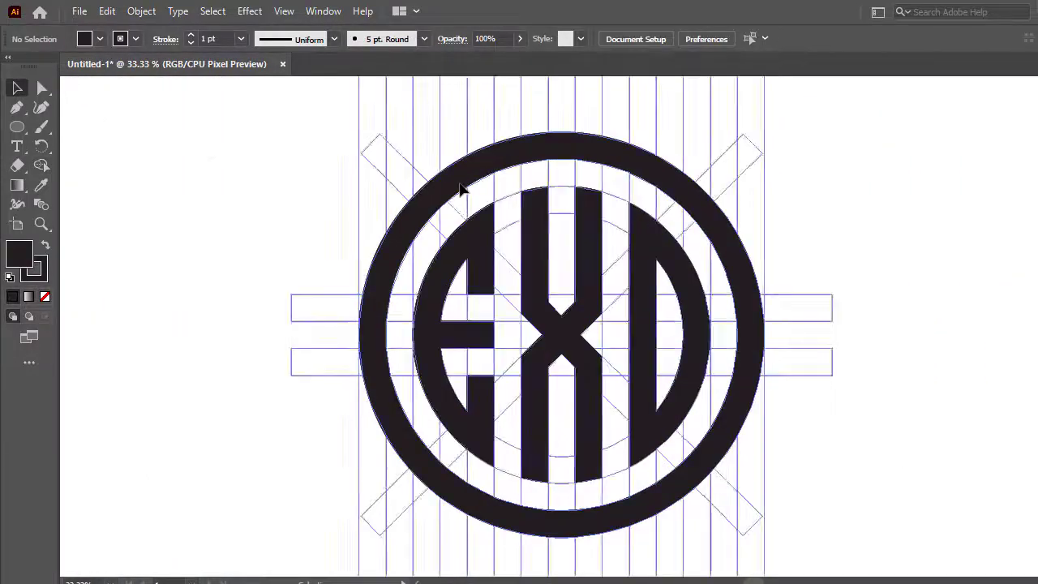
right_click(460, 184)
click(506, 318)
click(268, 190)
right_click(514, 236)
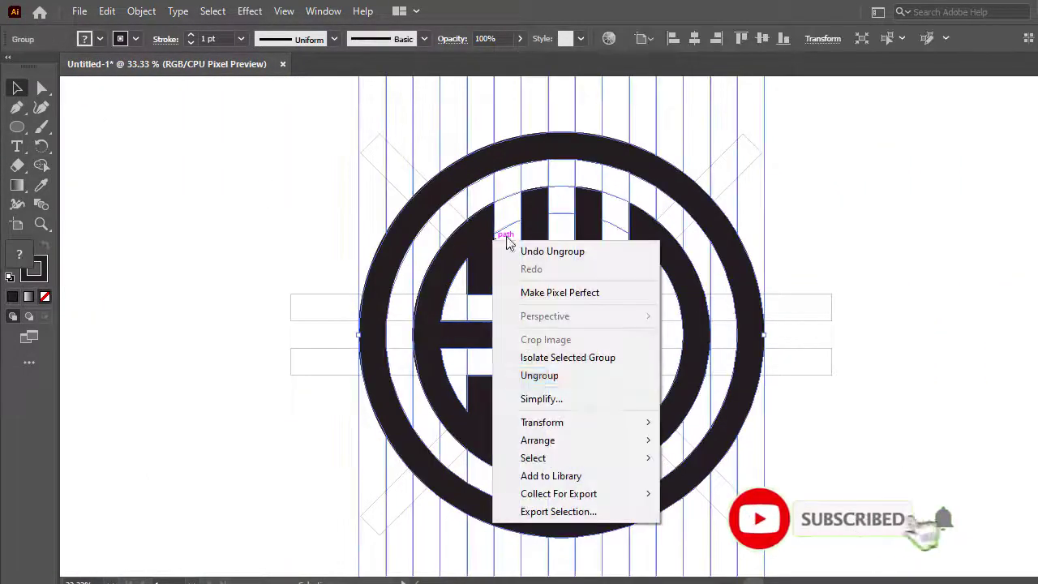
click(537, 375)
click(226, 151)
- Check that the D, X, E and outer ring can each be selected as separate objects
click(644, 334)
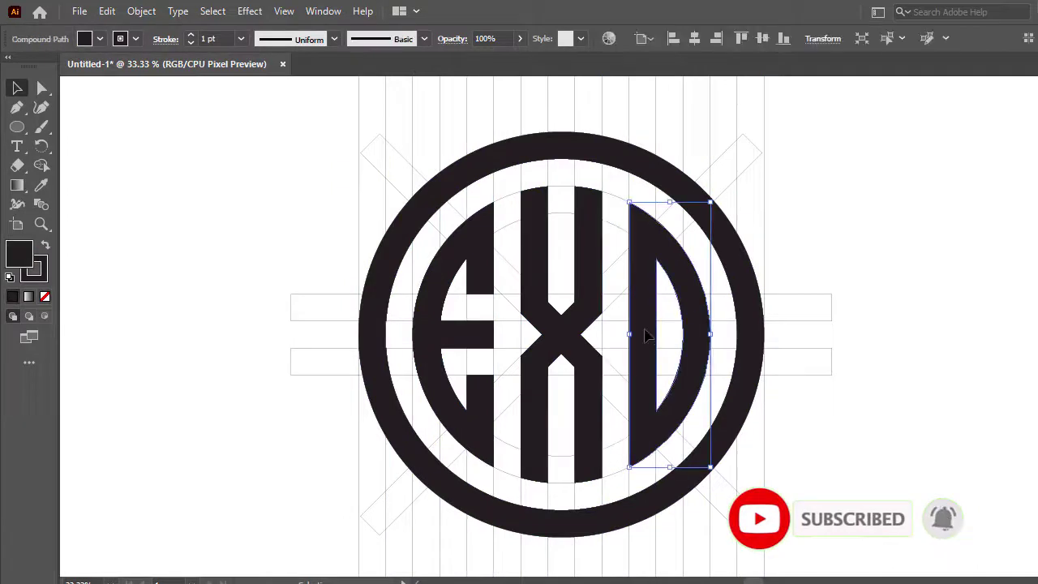
click(590, 298)
click(478, 248)
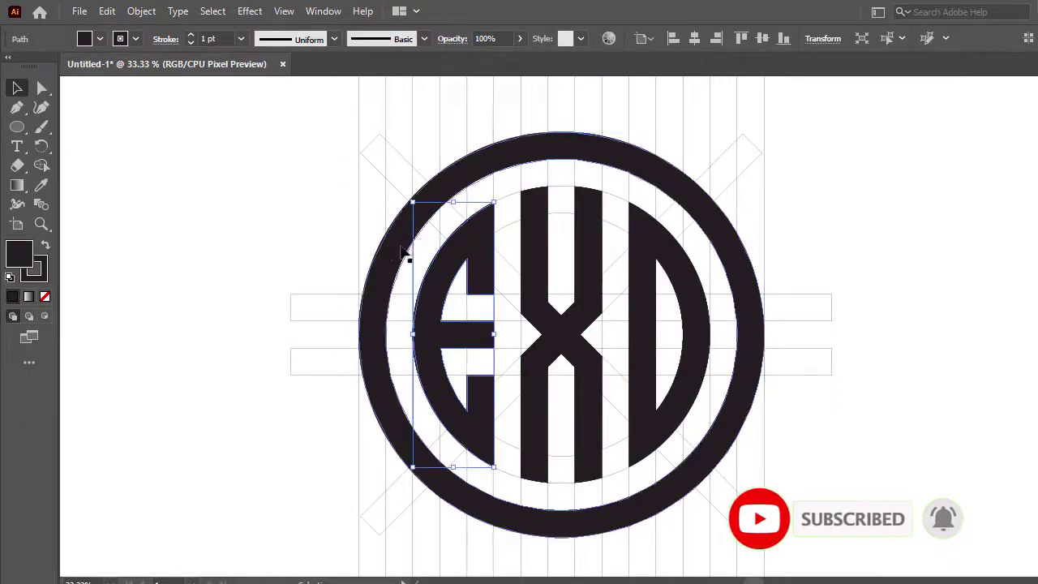
click(381, 245)
click(259, 227)
- Group the outer ring with the letters E, X and D and place a copy of the logo beside the grid
click(398, 255)
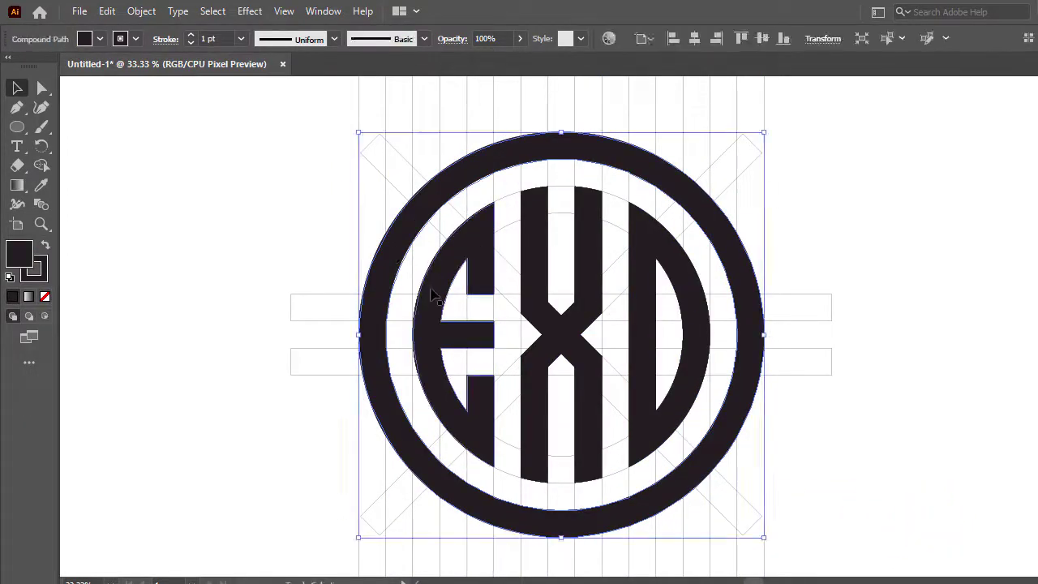
shift+click(433, 290)
shift+click(535, 294)
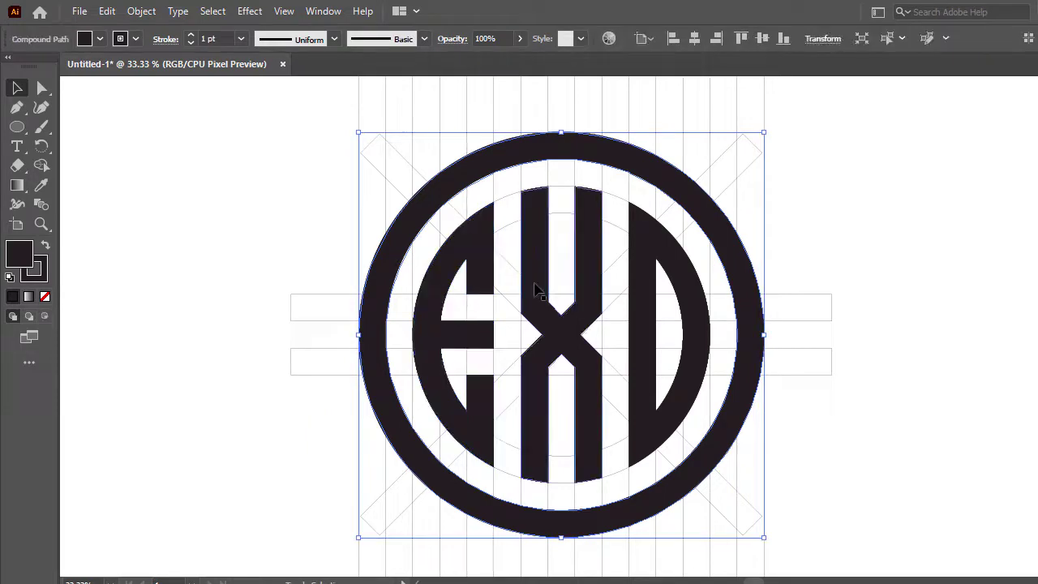
shift+click(644, 298)
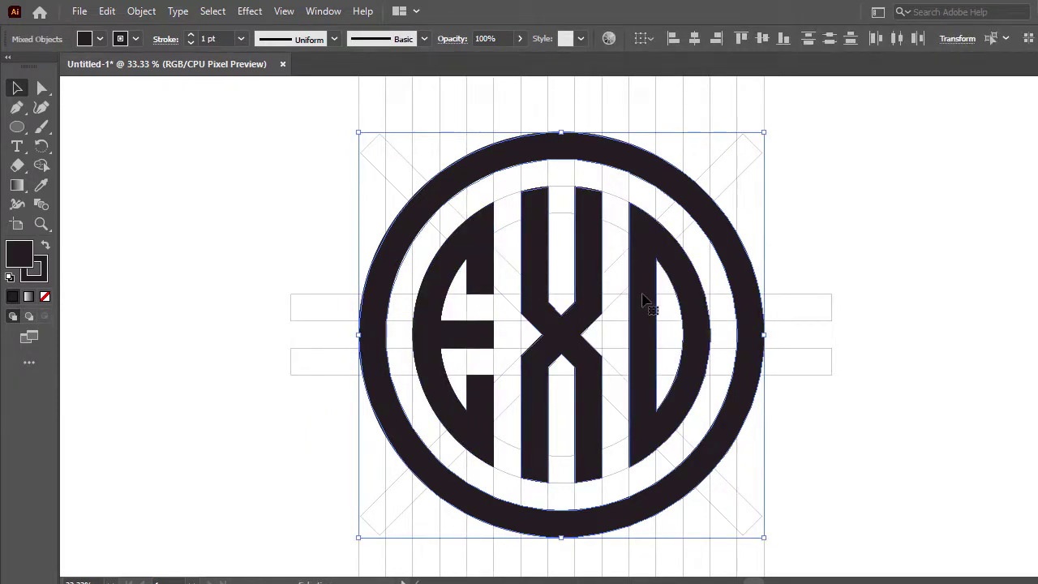
drag(642, 298, 940, 288)
drag(991, 287, 992, 287)
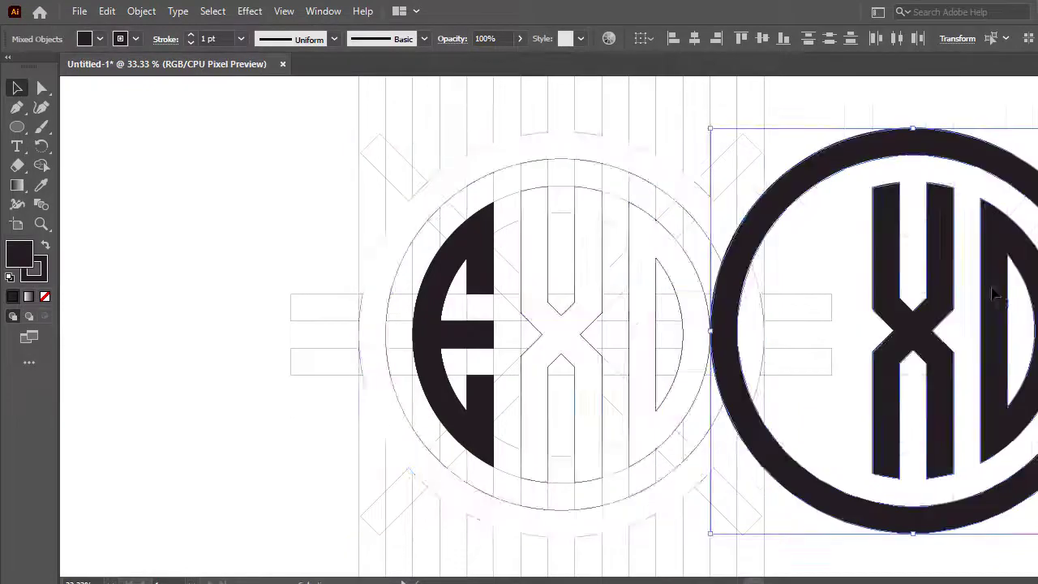
key(ctrl+z)
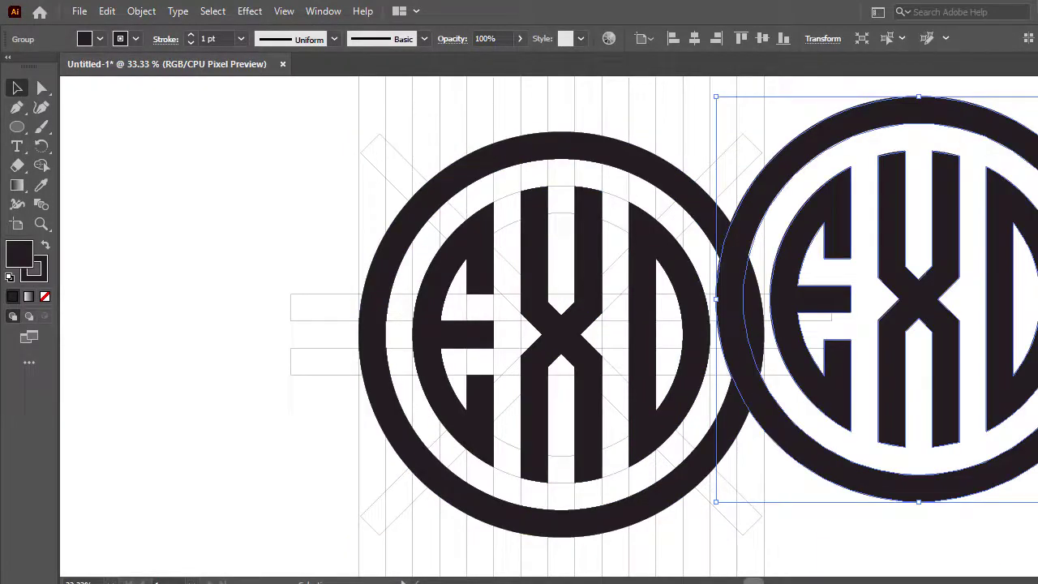
drag(753, 581, 775, 581)
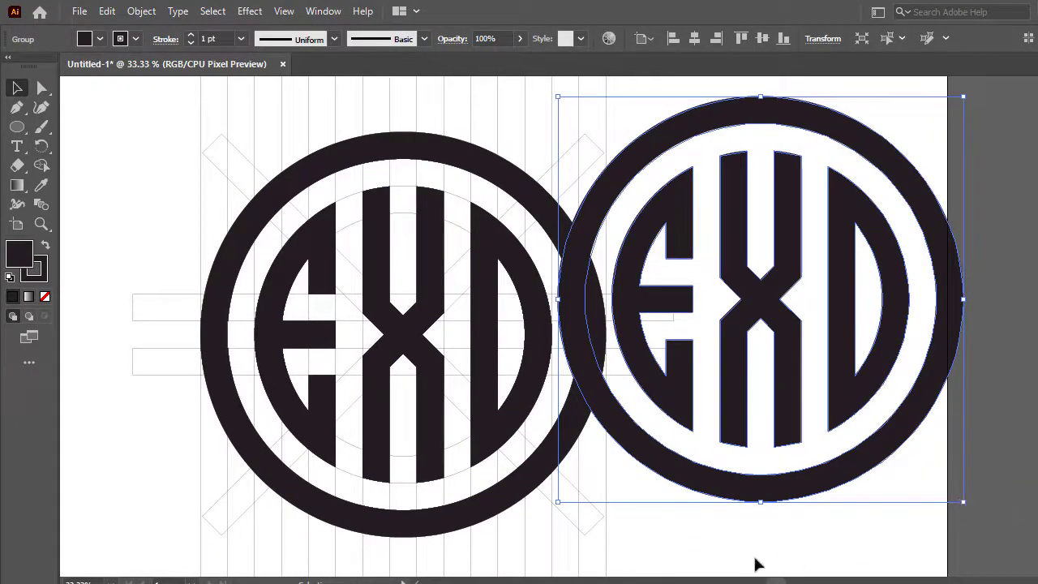